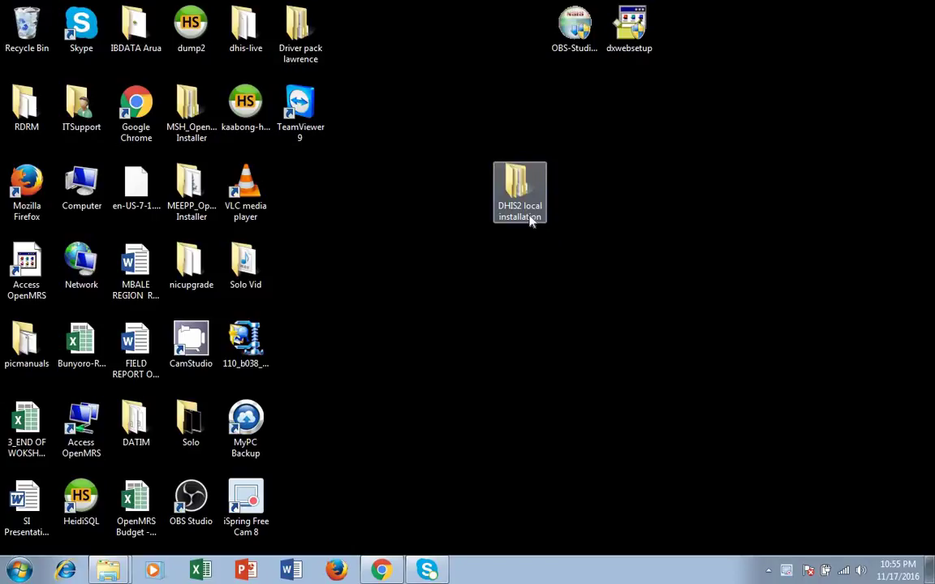
Step: Open the DHIS2 local installation folder, then its 2. Postgres Installer subfolder
{"action": "double_click", "coordinate": [534, 222]}
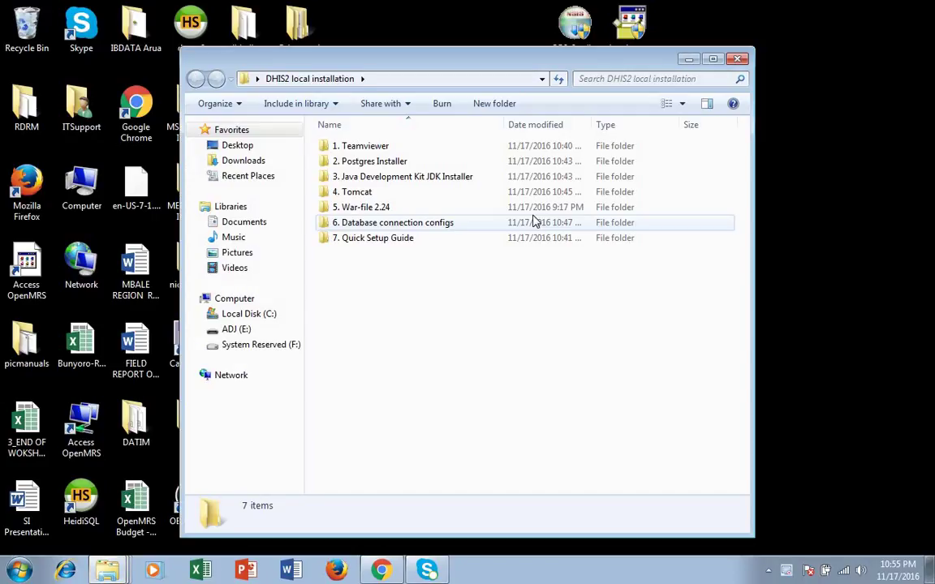
{"action": "double_click", "coordinate": [365, 160]}
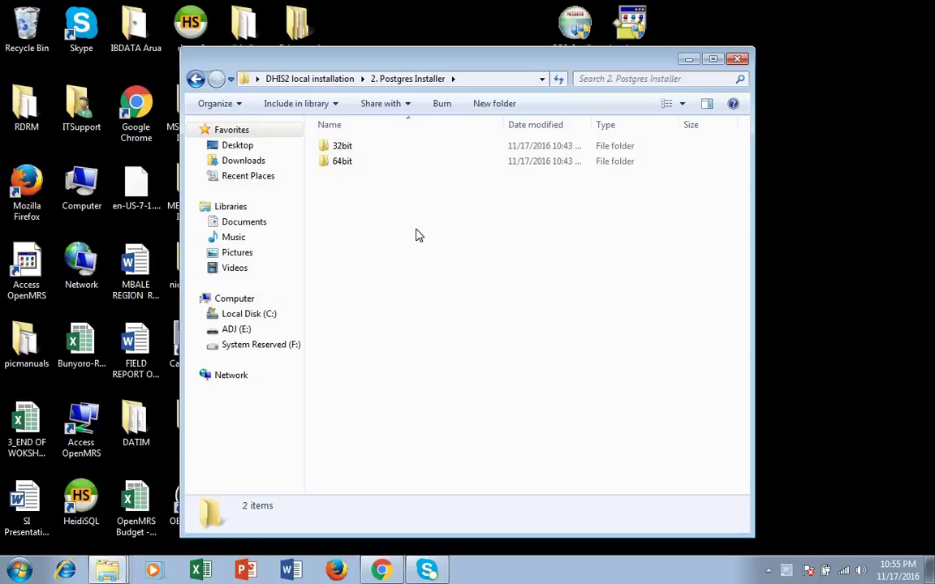
{"action": "left_click", "coordinate": [18, 570]}
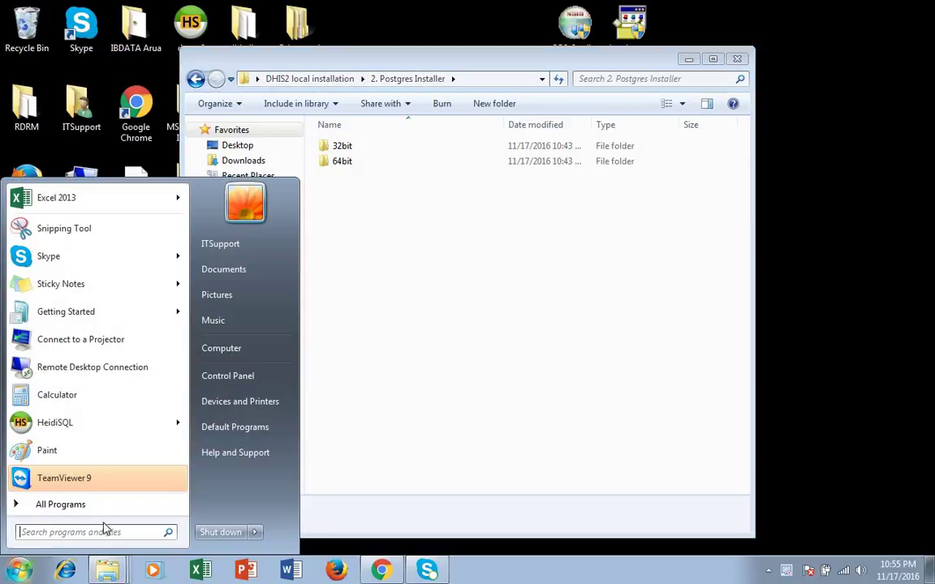
{"action": "right_click", "coordinate": [240, 350]}
{"action": "left_click", "coordinate": [296, 474]}
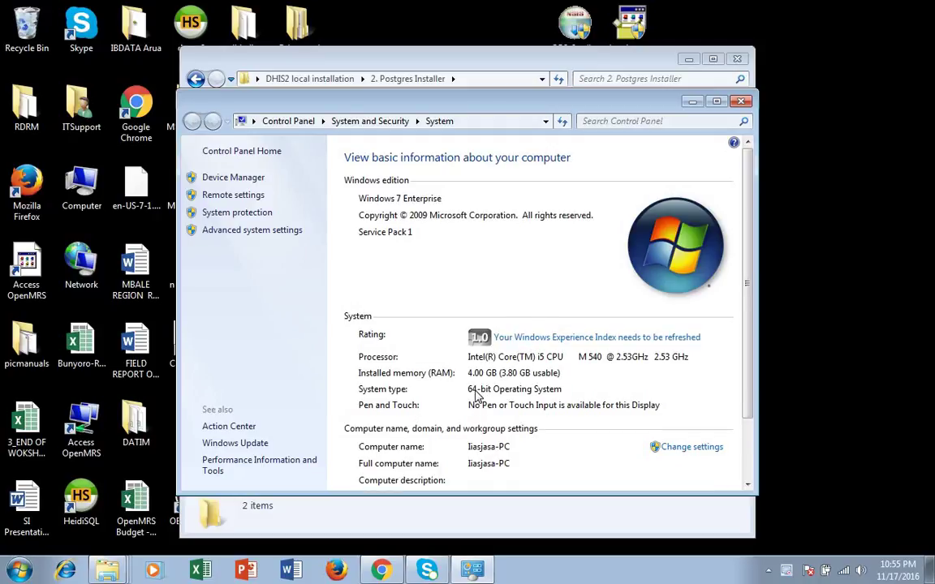
{"action": "left_click", "coordinate": [744, 103]}
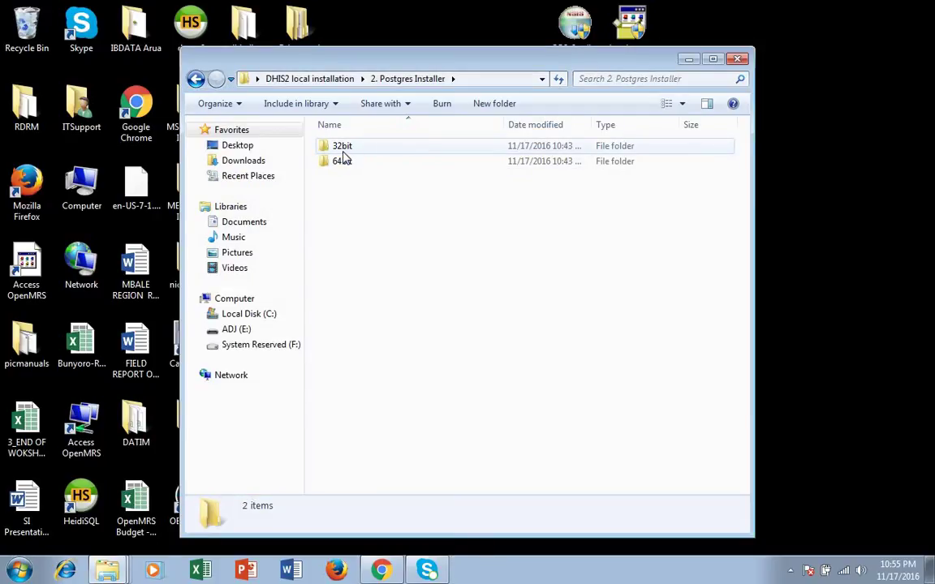
Step: Open the 64bit folder and run the postgresql-9.2.19-1-windows-x64 installer
{"action": "left_click", "coordinate": [344, 162]}
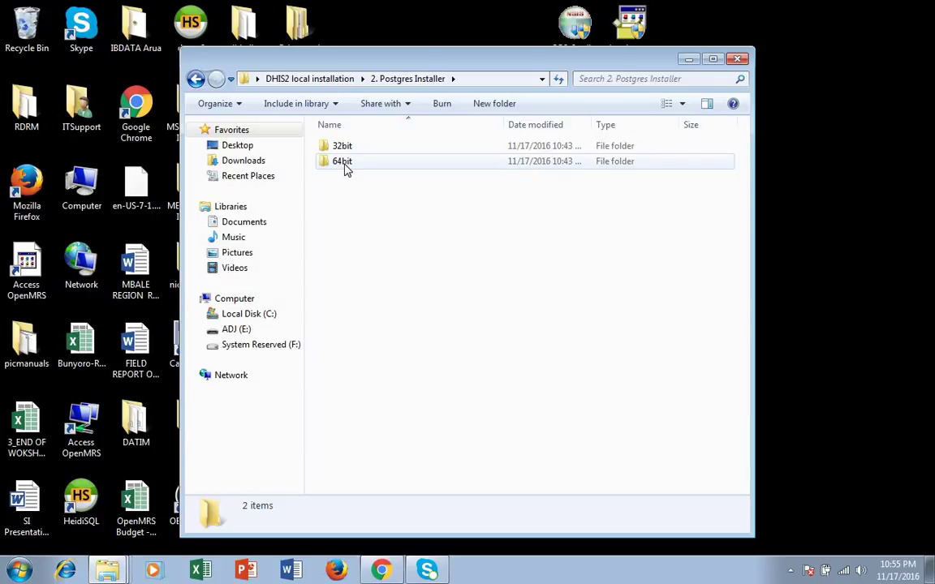
{"action": "double_click", "coordinate": [344, 164]}
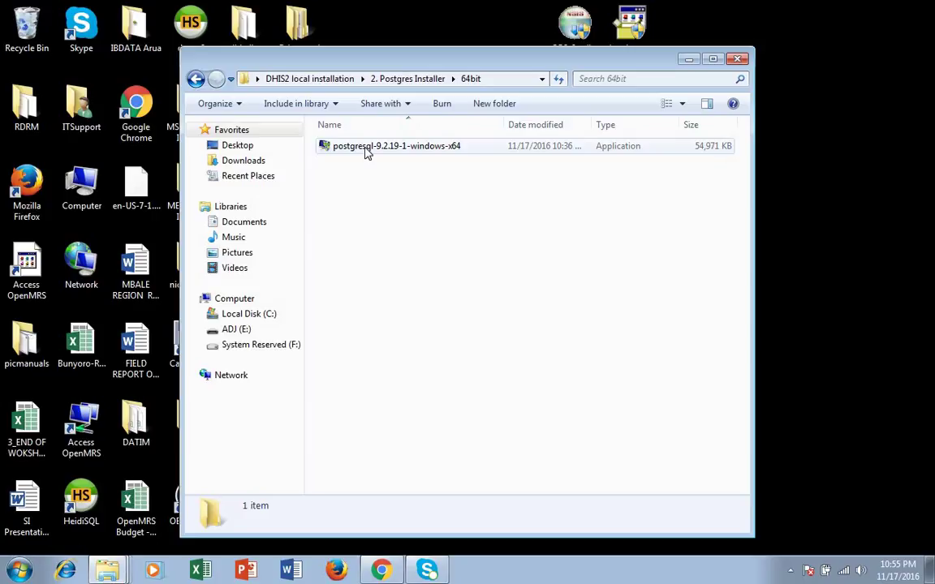
{"action": "left_click", "coordinate": [366, 150]}
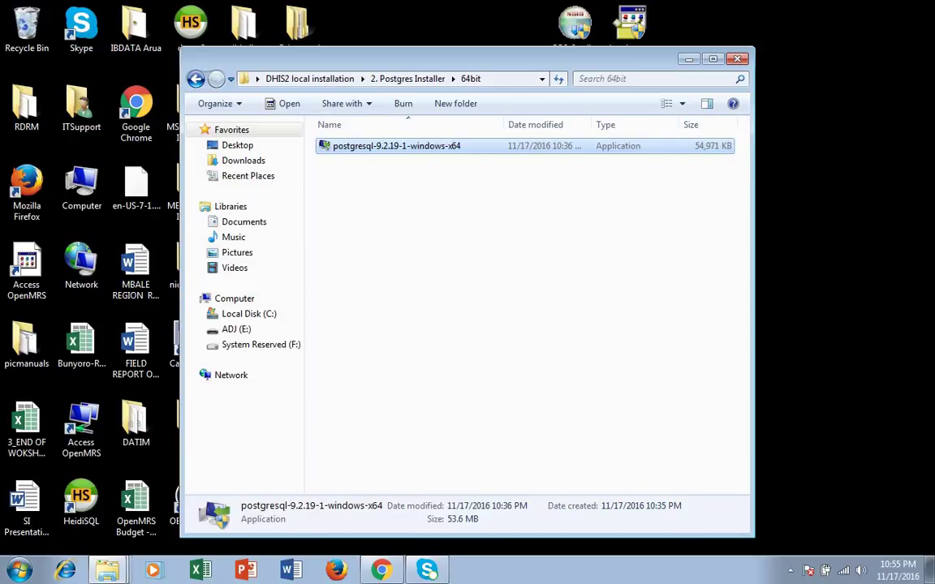
{"action": "left_click", "coordinate": [523, 342]}
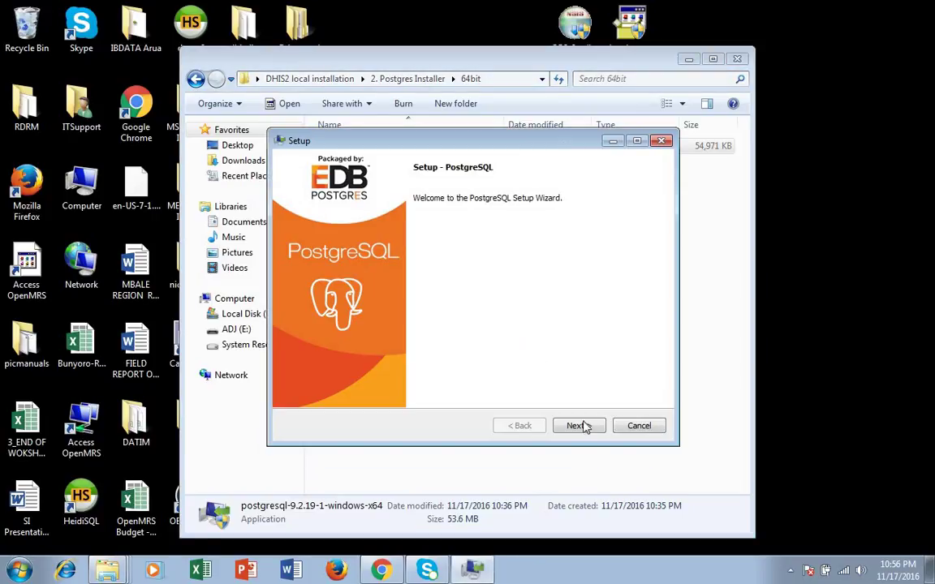
Step: Go past the welcome page, keeping installation folder C:\Program Files\PostgreSQL\9.2 and the default data directory
{"action": "left_click", "coordinate": [576, 426]}
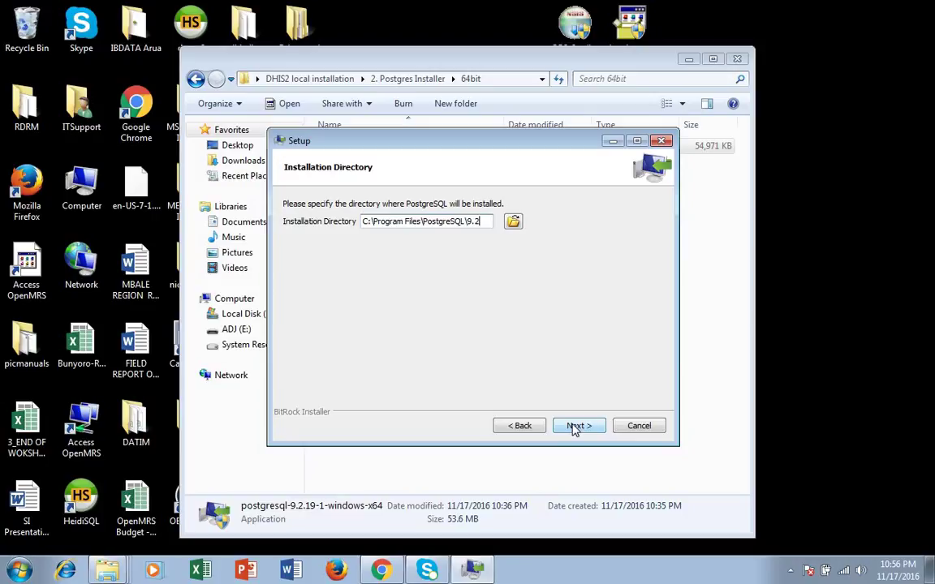
{"action": "left_click", "coordinate": [575, 426]}
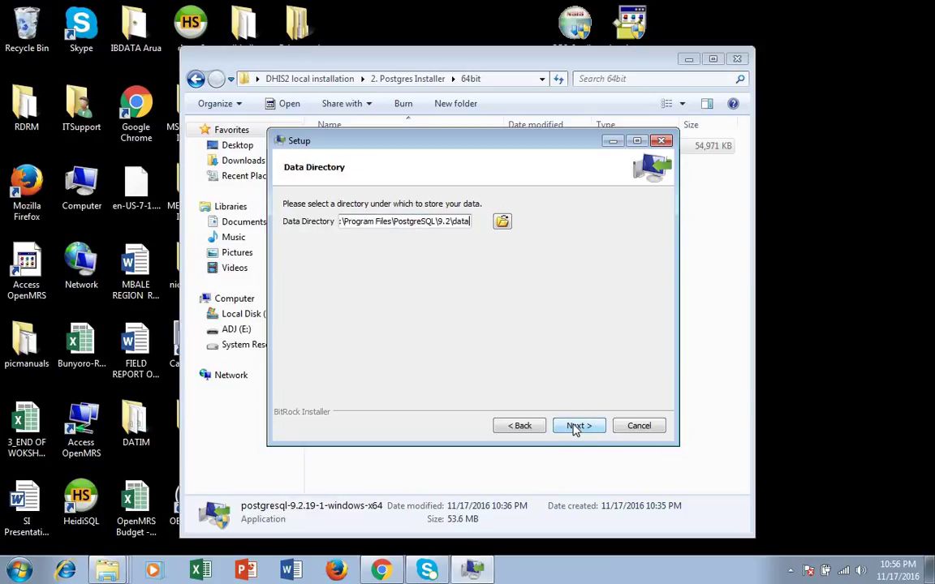
{"action": "left_click", "coordinate": [575, 425]}
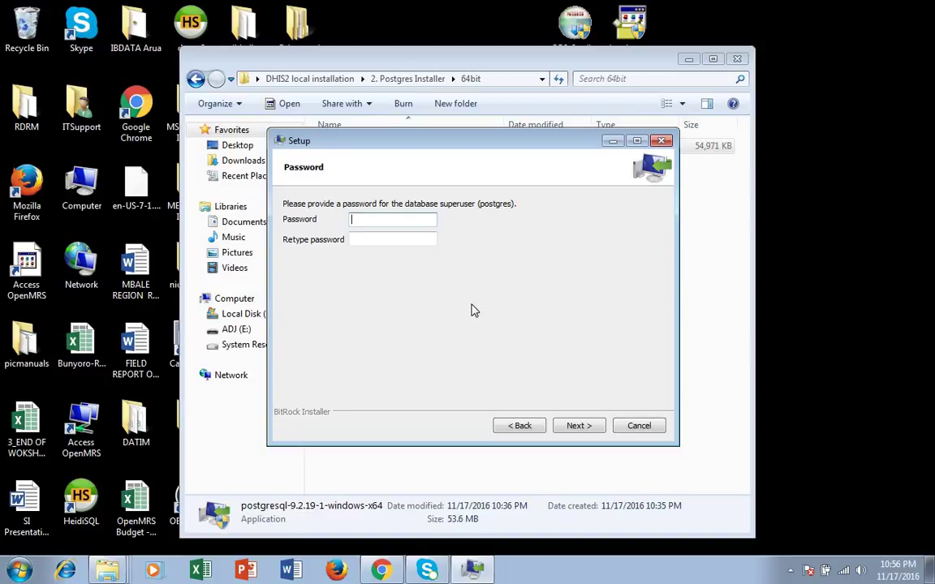
Step: Enter and confirm the superuser password, then keep port 5432 and the default locale
{"action": "type", "text": "postgres"}
{"action": "left_click", "coordinate": [424, 241]}
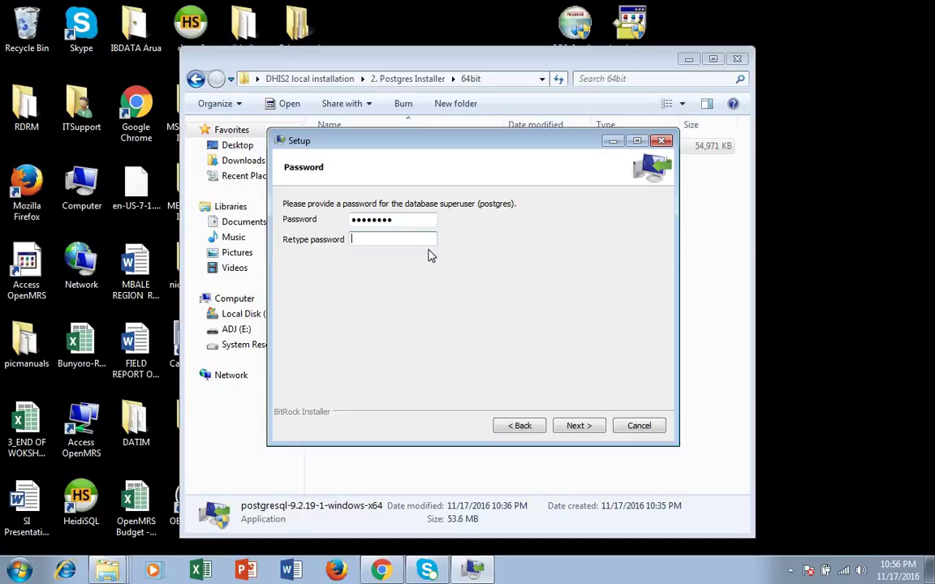
{"action": "type", "text": "postgres"}
{"action": "left_click", "coordinate": [585, 427]}
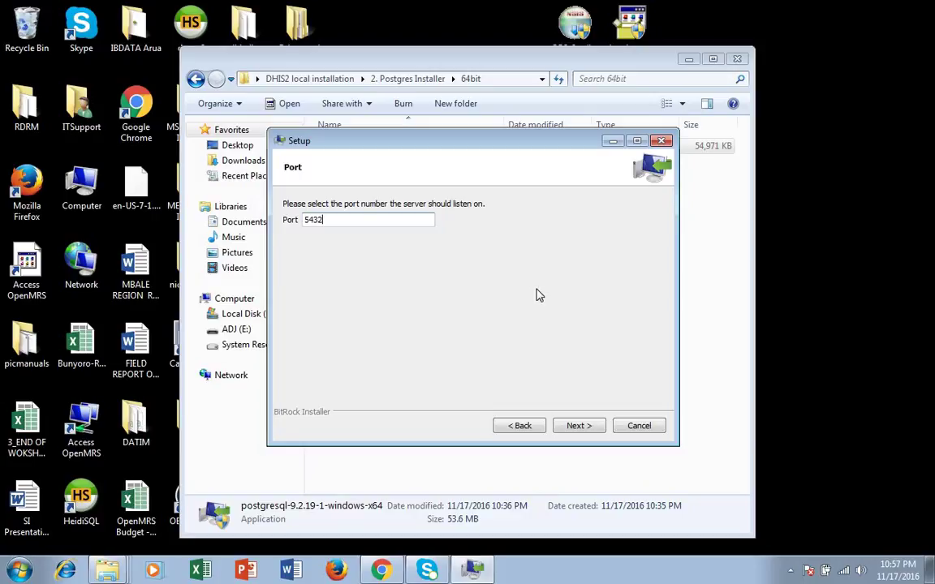
{"action": "left_click", "coordinate": [572, 430]}
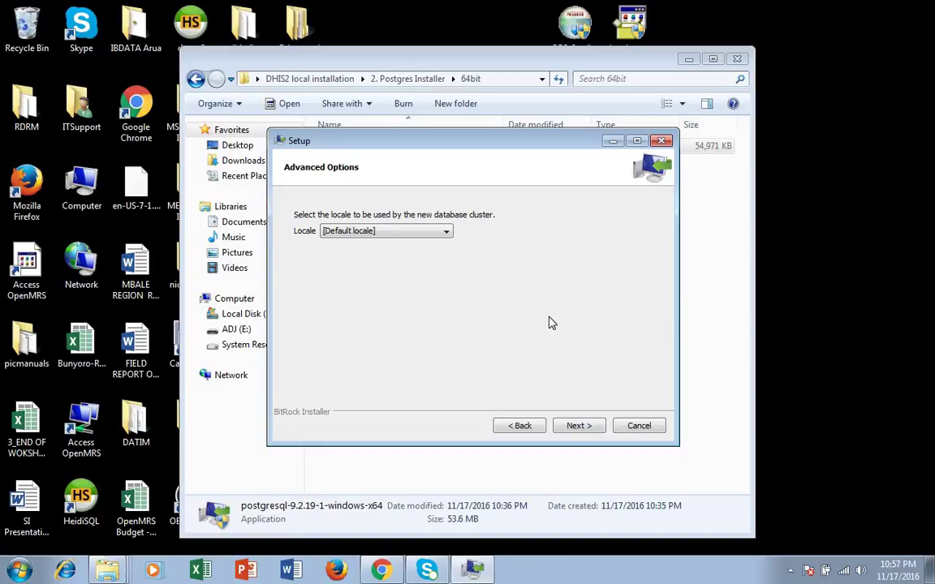
{"action": "left_click", "coordinate": [578, 425]}
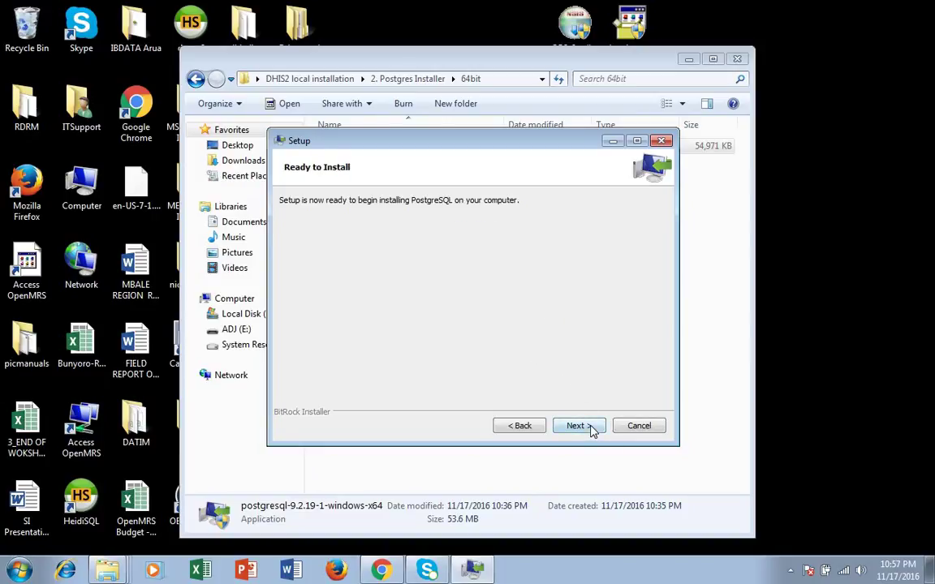
Step: Install PostgreSQL, then finish with Launch Stack Builder at exit unticked
{"action": "left_click", "coordinate": [591, 429]}
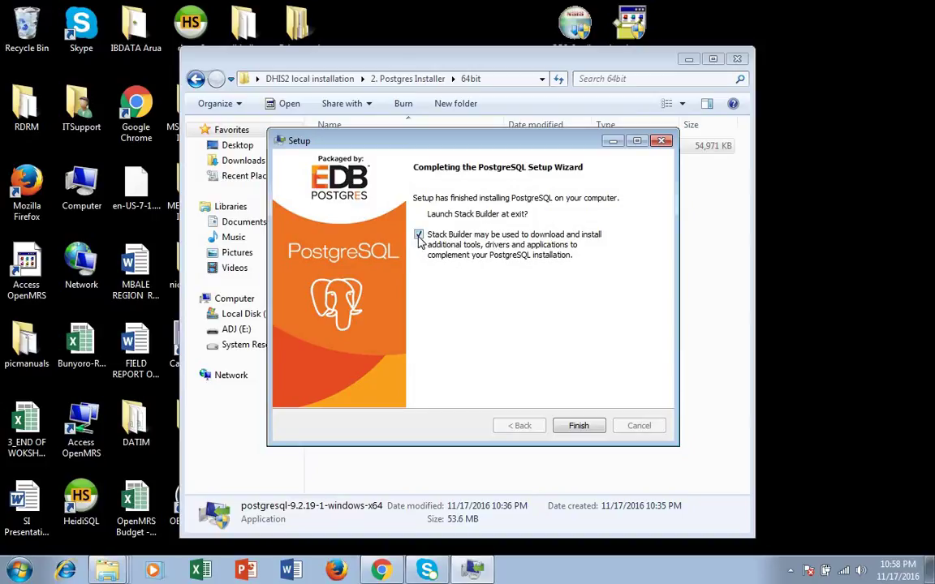
{"action": "left_click", "coordinate": [418, 235]}
{"action": "left_click", "coordinate": [578, 425]}
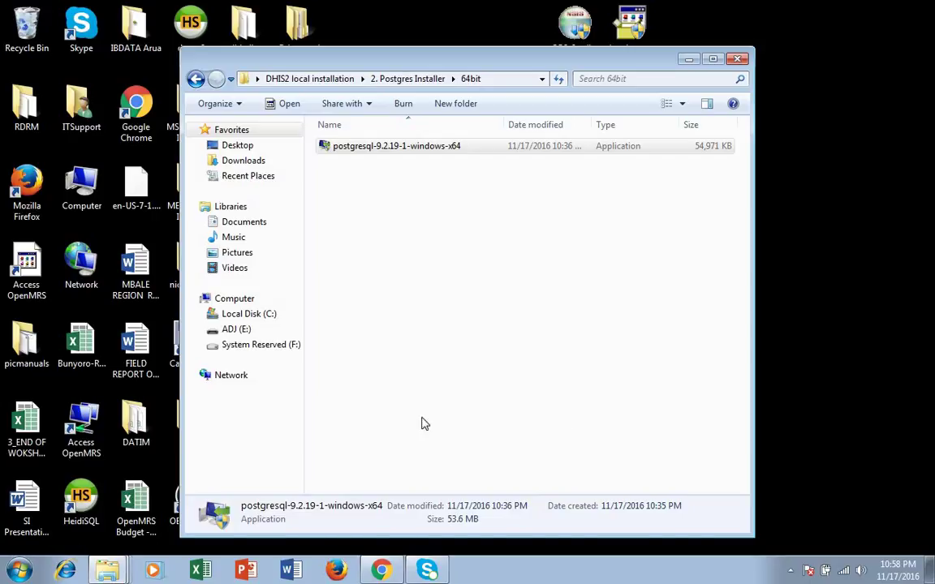
Step: Launch pgAdmin III from Start > All Programs > PostgreSQL 9.2
{"action": "left_click", "coordinate": [20, 572]}
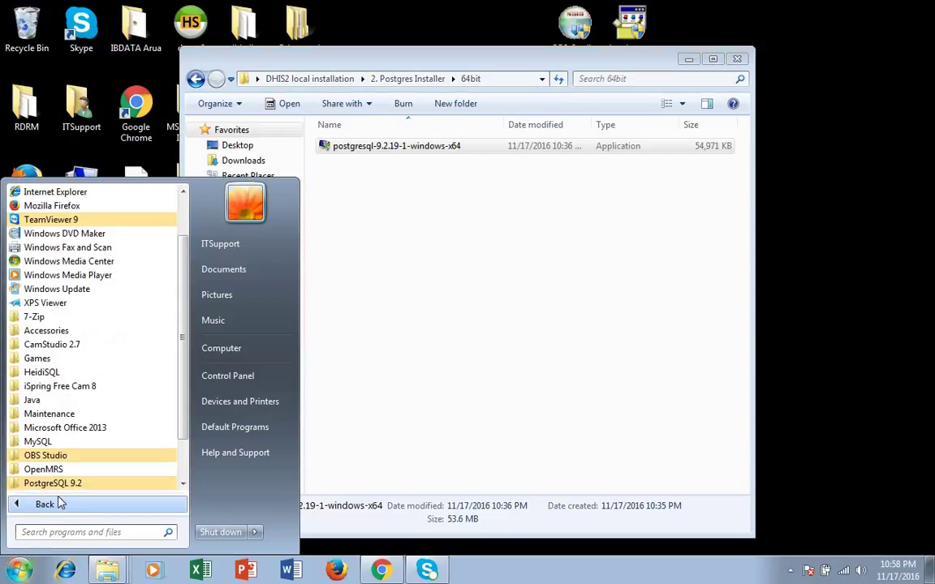
{"action": "scroll", "coordinate": [185, 451], "scroll_direction": "down", "scroll_amount": 1}
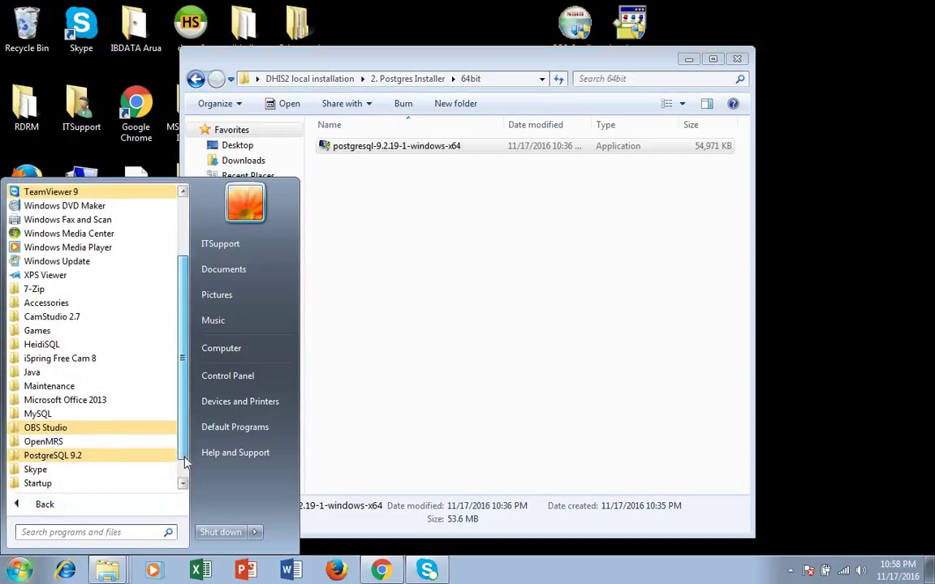
{"action": "left_click", "coordinate": [103, 459]}
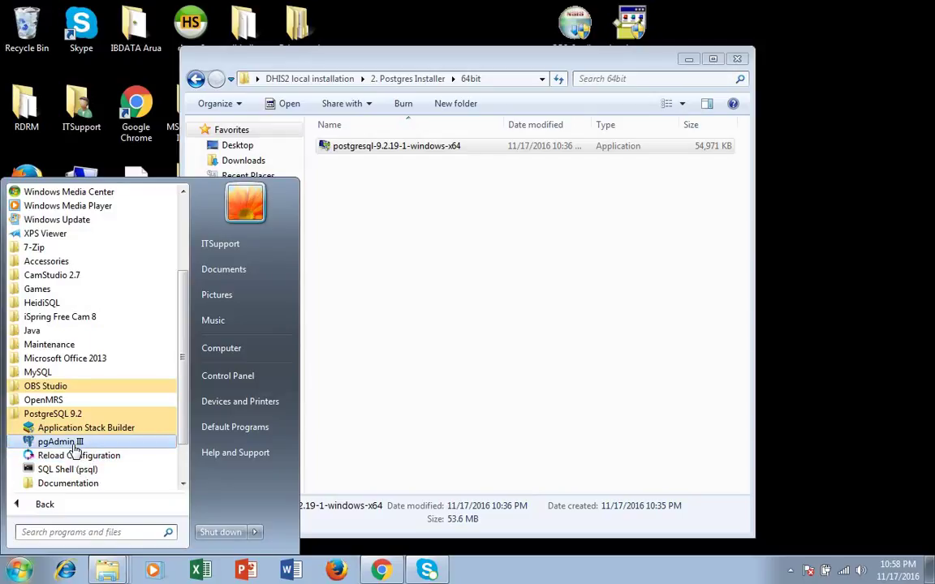
{"action": "left_click", "coordinate": [73, 444]}
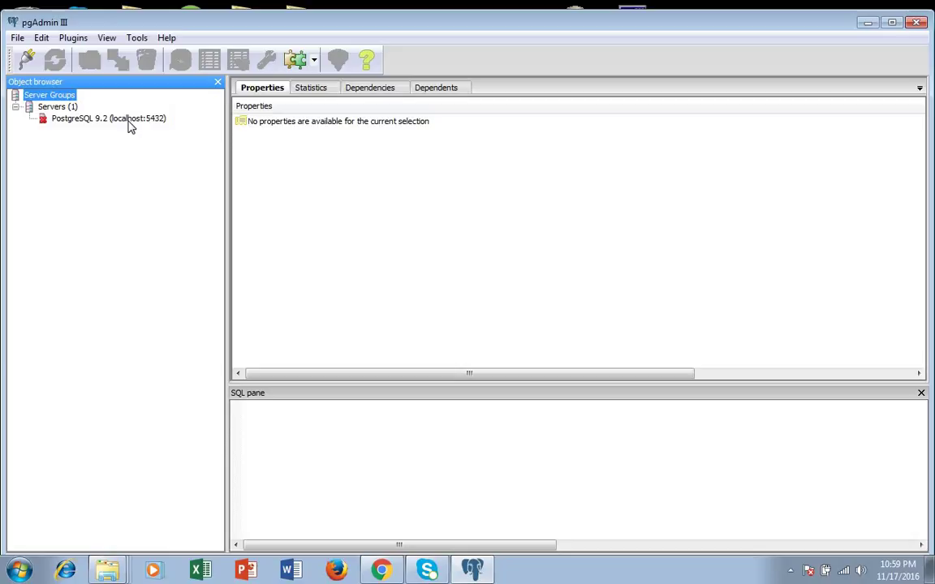
Step: Connect to the local PostgreSQL 9.2 server by entering its password
{"action": "double_click", "coordinate": [121, 118]}
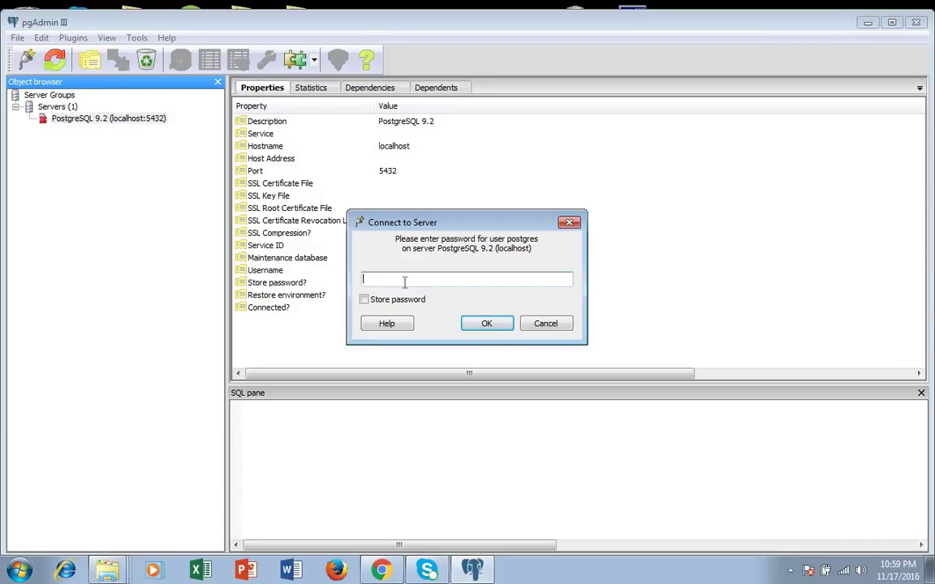
{"action": "type", "text": "12345678"}
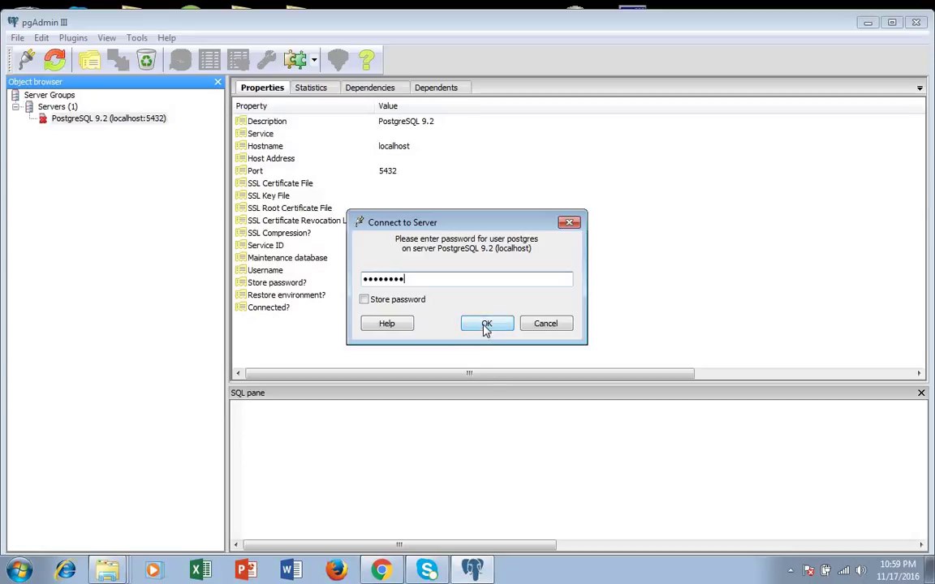
{"action": "left_click", "coordinate": [480, 324]}
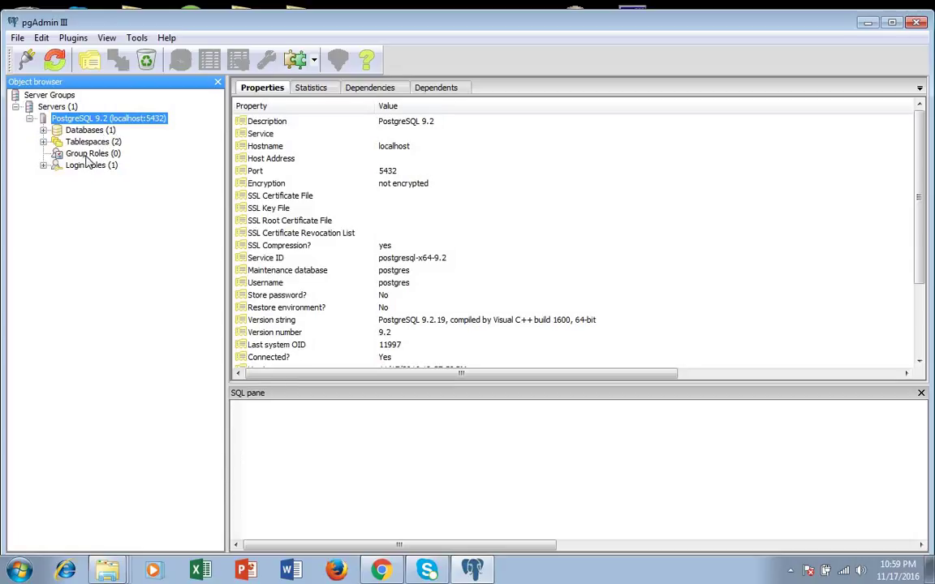
Step: Expand Login Roles and Databases to show postgres entries, then select Login Roles
{"action": "left_click", "coordinate": [44, 165]}
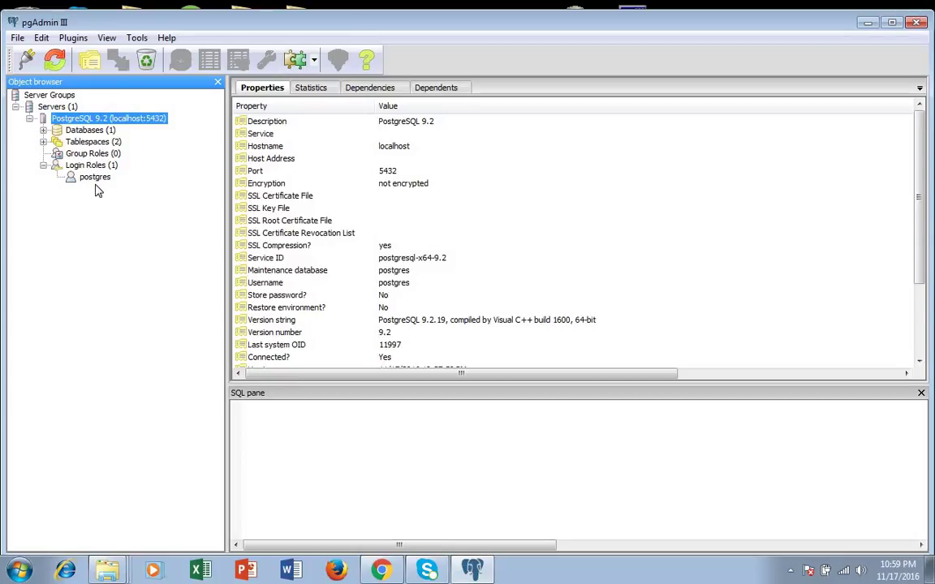
{"action": "left_click", "coordinate": [44, 130]}
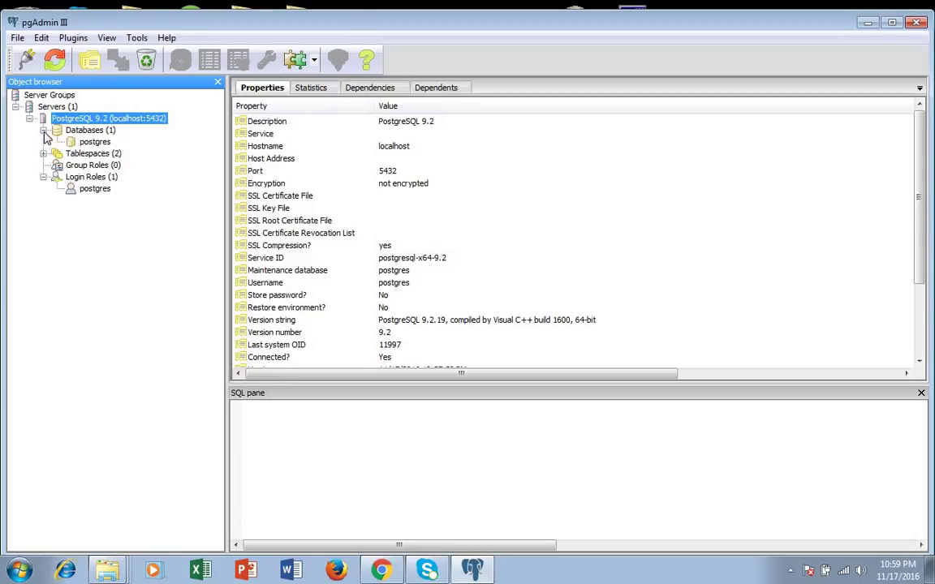
{"action": "left_click", "coordinate": [90, 131]}
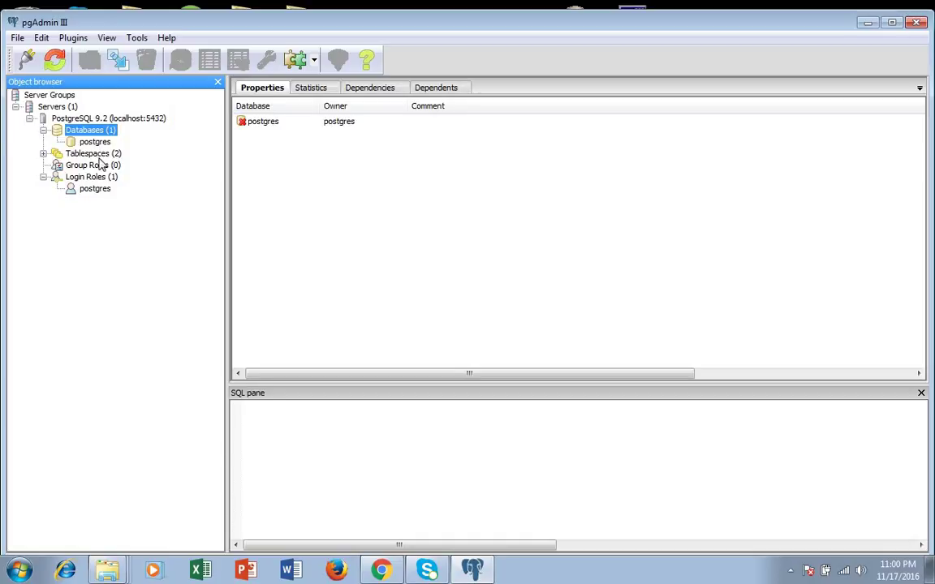
{"action": "left_click", "coordinate": [100, 179]}
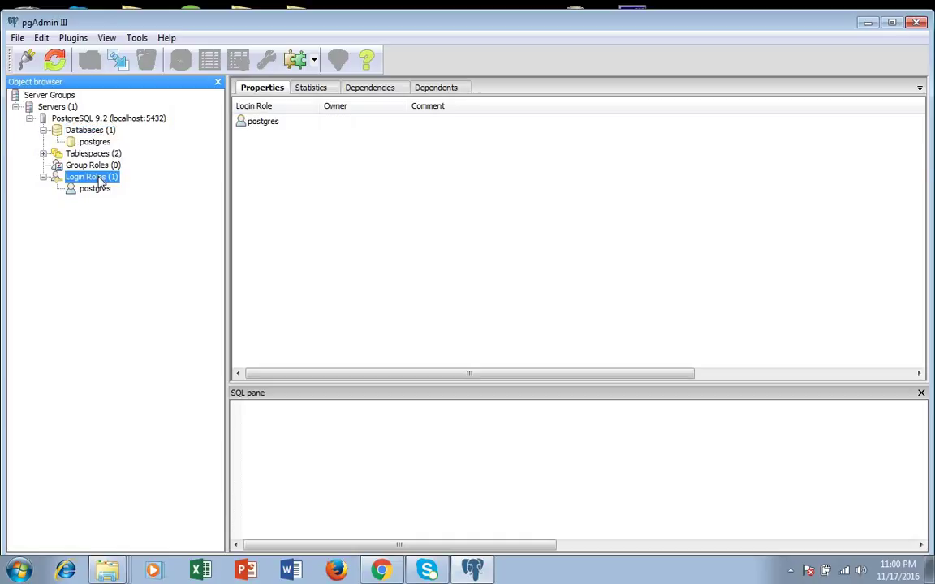
Step: Start a new login role named dhis2 and enter and confirm its password
{"action": "right_click", "coordinate": [99, 180]}
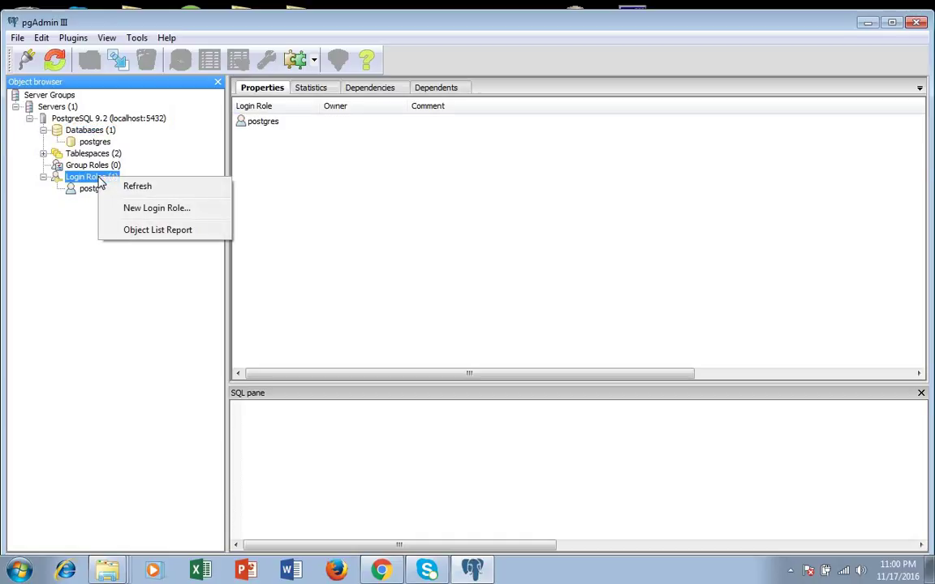
{"action": "left_click", "coordinate": [139, 212]}
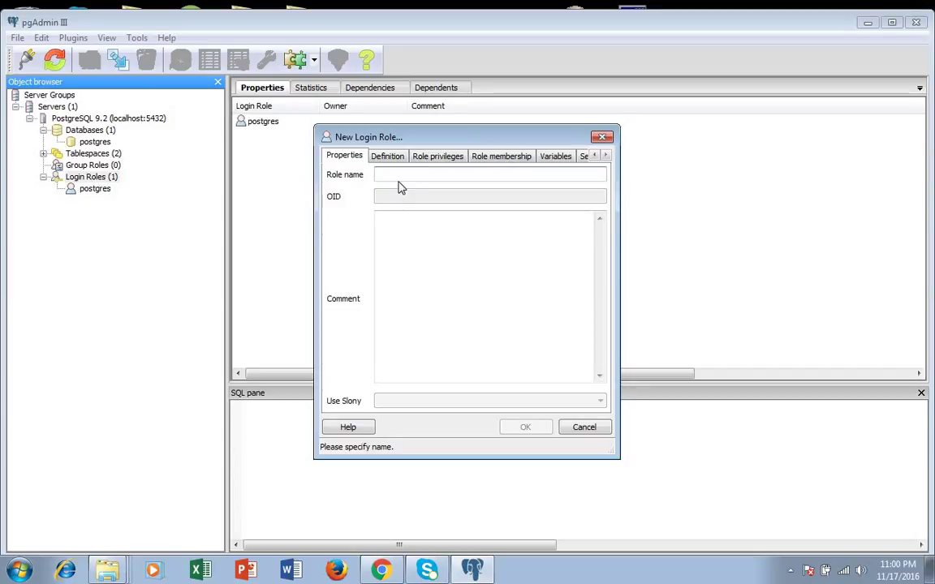
{"action": "type", "text": "dhis2"}
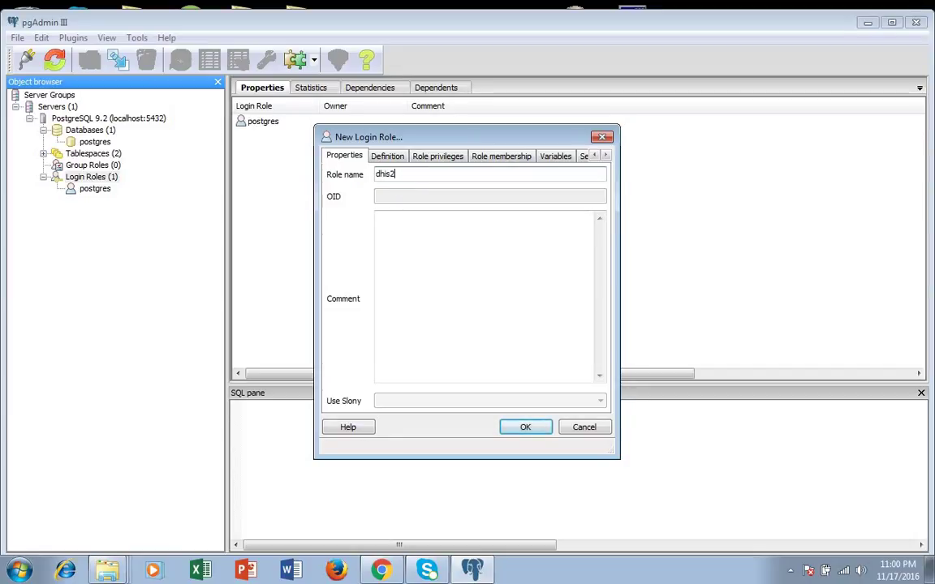
{"action": "left_click", "coordinate": [387, 156]}
{"action": "left_click", "coordinate": [420, 177]}
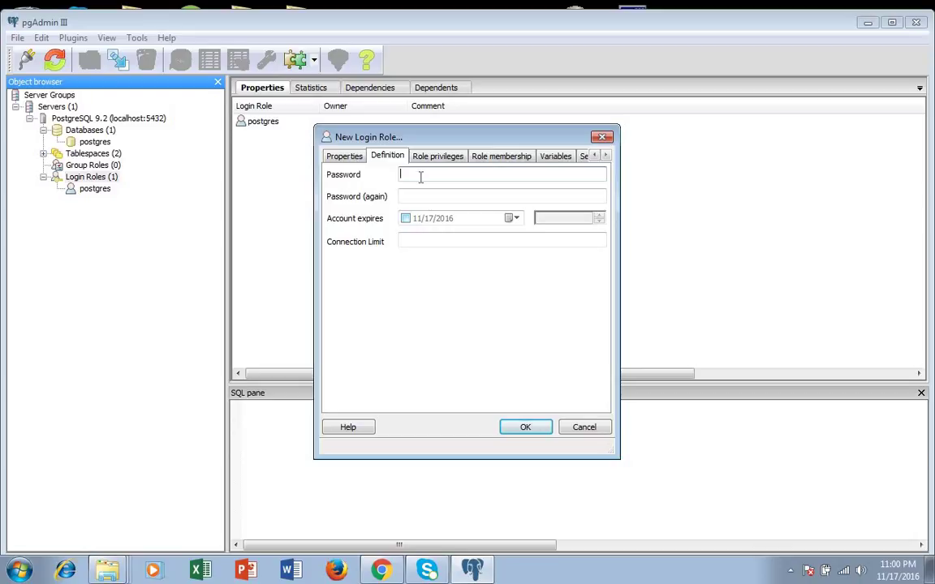
{"action": "left_click", "coordinate": [348, 156]}
{"action": "left_click", "coordinate": [387, 157]}
{"action": "type", "text": "••••"}
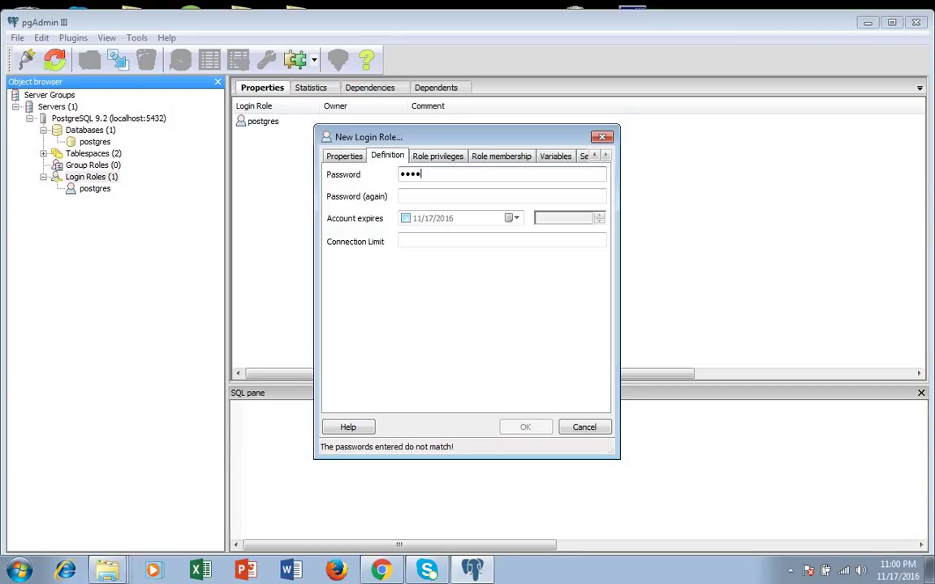
{"action": "type", "text": "•"}
{"action": "left_click", "coordinate": [422, 197]}
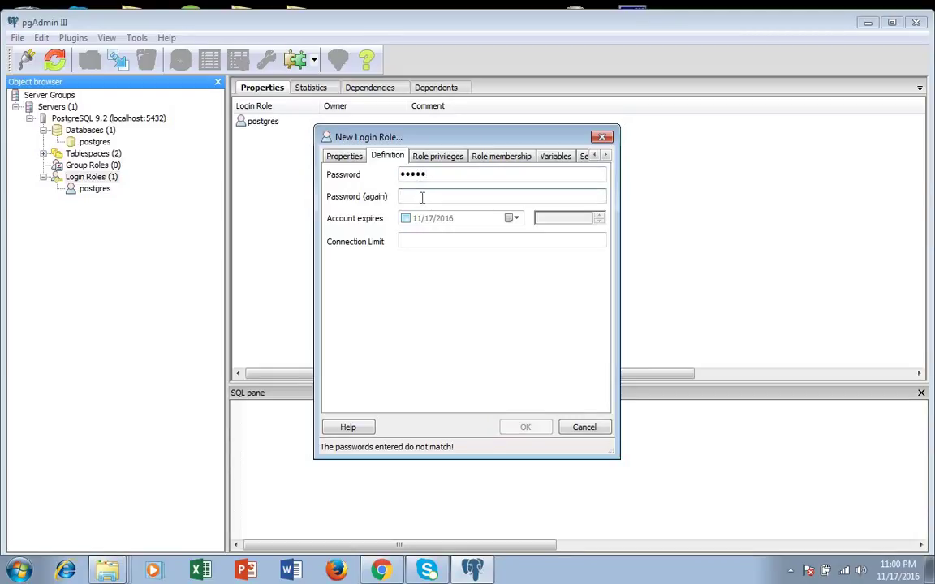
{"action": "type", "text": "•••••"}
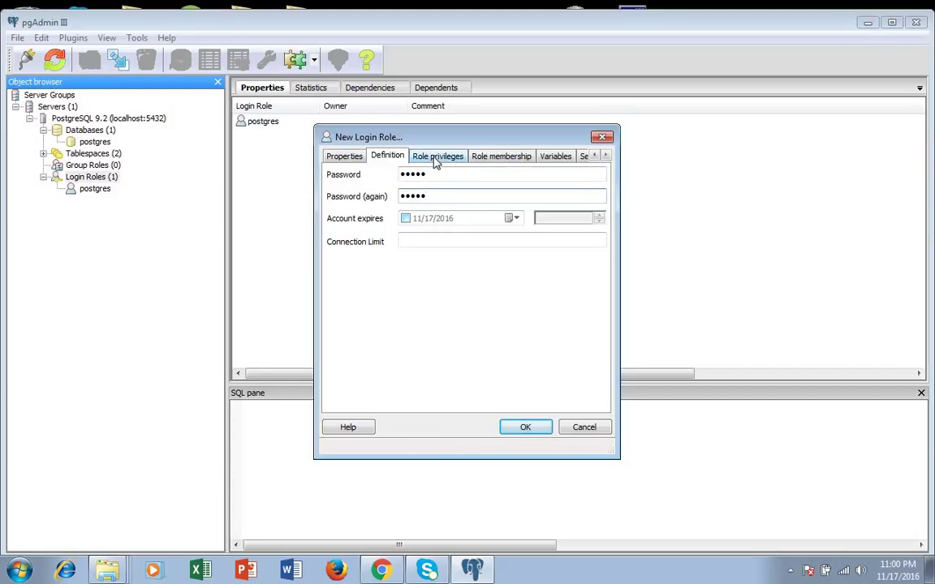
Step: Give the role Superuser and Can create databases privileges and save it
{"action": "left_click", "coordinate": [435, 159]}
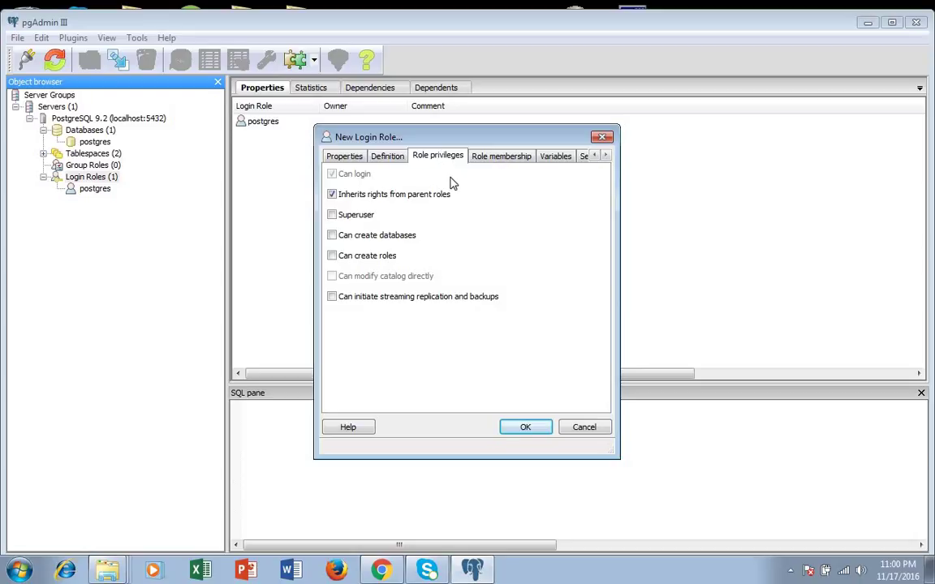
{"action": "left_click", "coordinate": [333, 236]}
{"action": "left_click", "coordinate": [332, 217]}
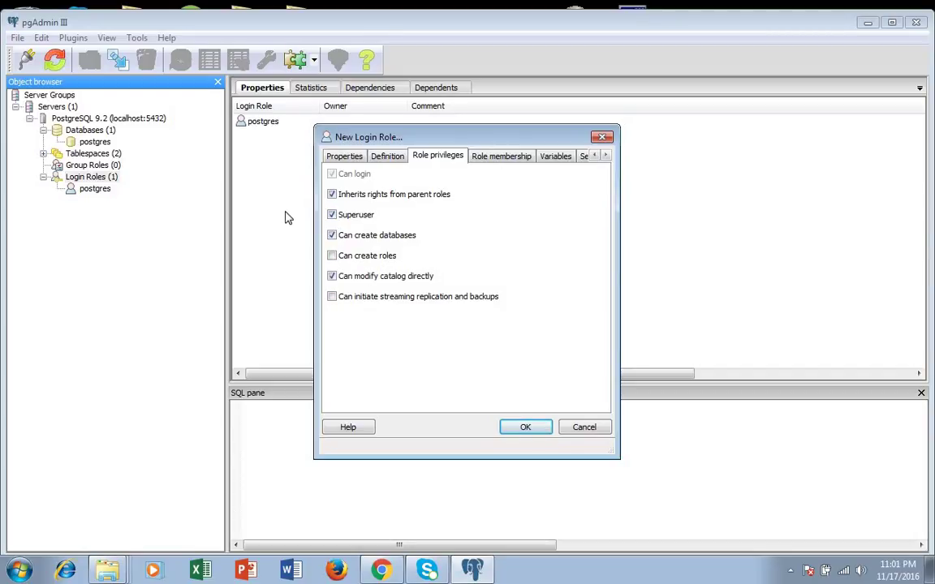
{"action": "left_click", "coordinate": [518, 159]}
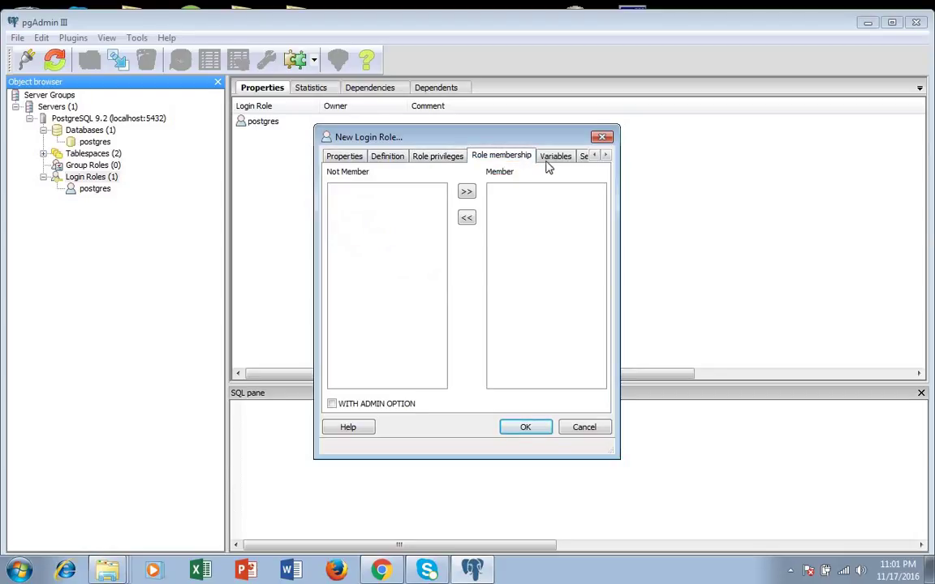
{"action": "left_click", "coordinate": [552, 157]}
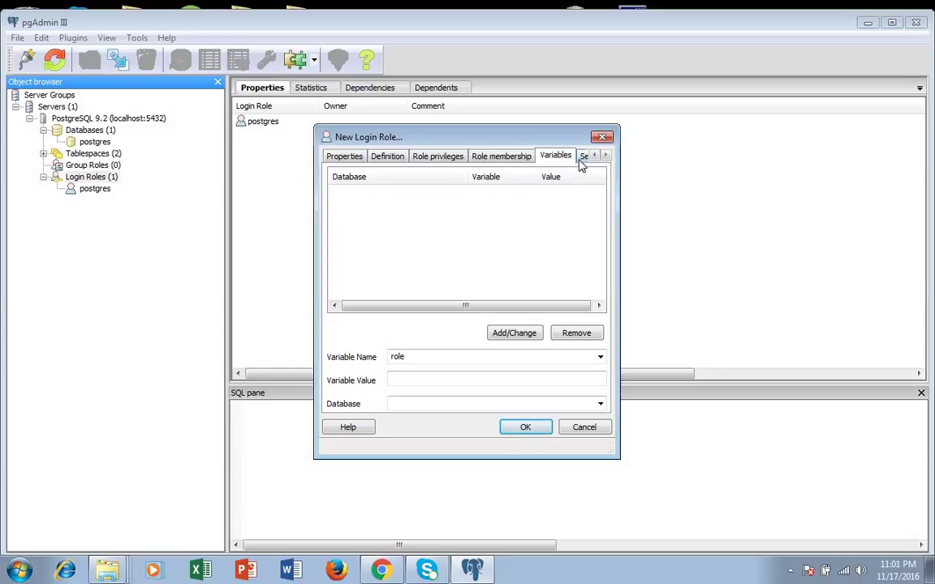
{"action": "left_click", "coordinate": [584, 156]}
{"action": "left_click", "coordinate": [350, 161]}
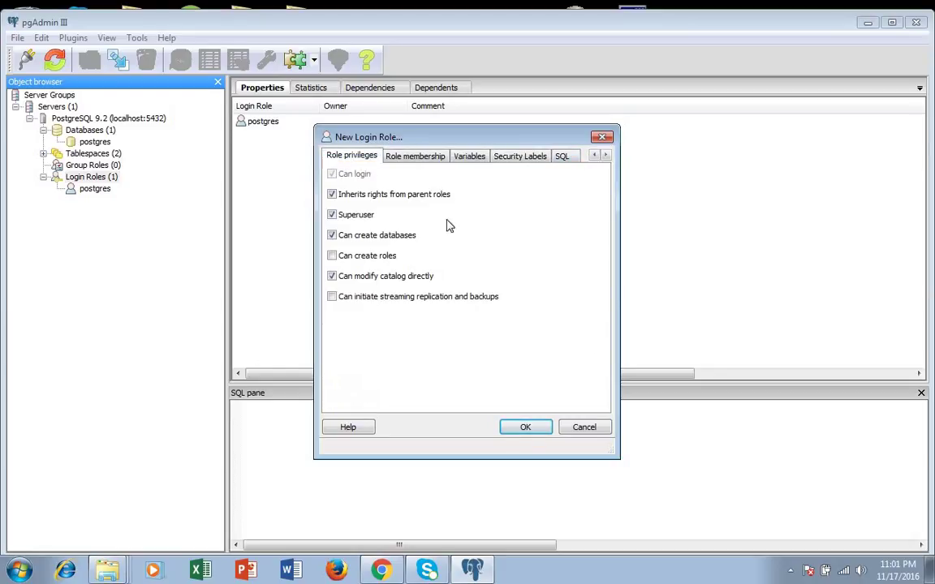
{"action": "left_click", "coordinate": [524, 428]}
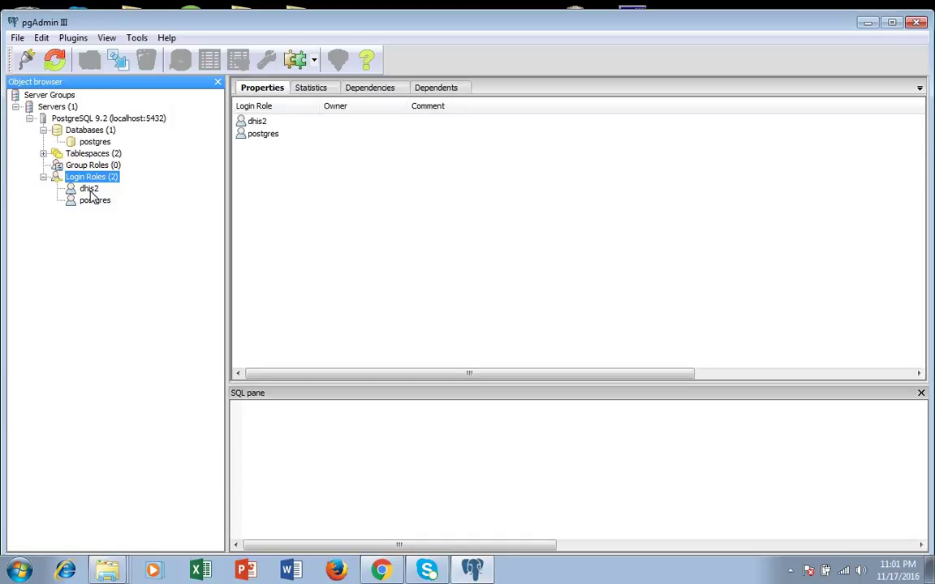
Step: Start a new database named dhis2 with owner dhis2
{"action": "left_click", "coordinate": [91, 130]}
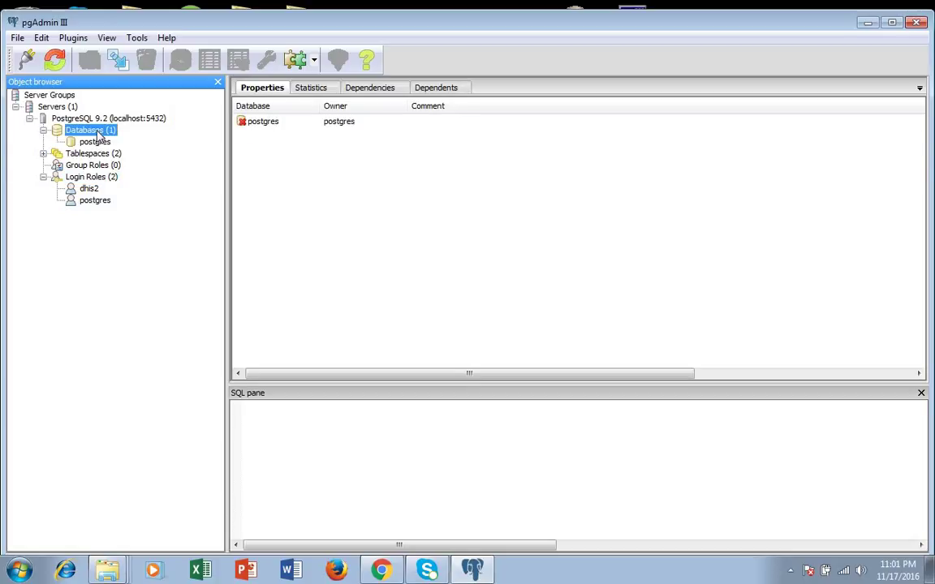
{"action": "right_click", "coordinate": [99, 134]}
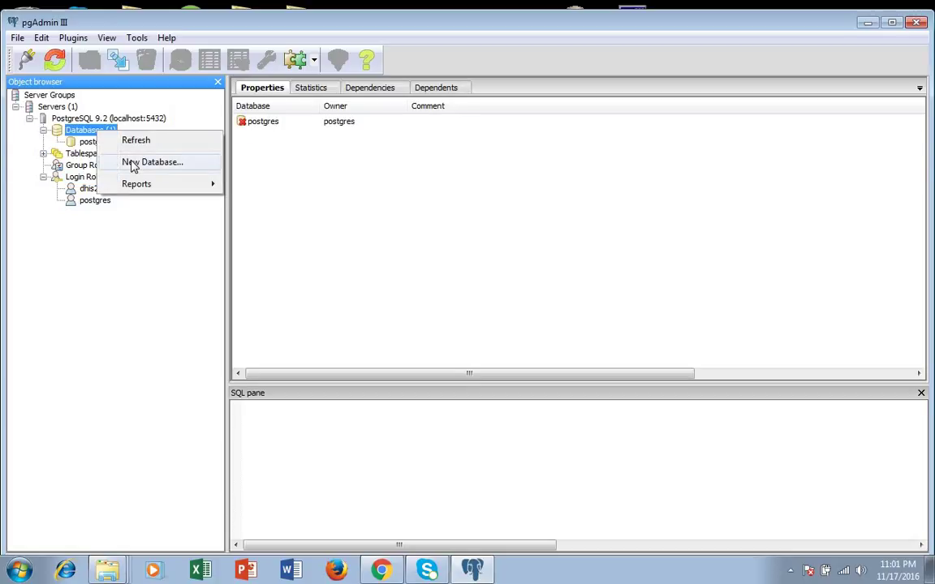
{"action": "left_click", "coordinate": [134, 163]}
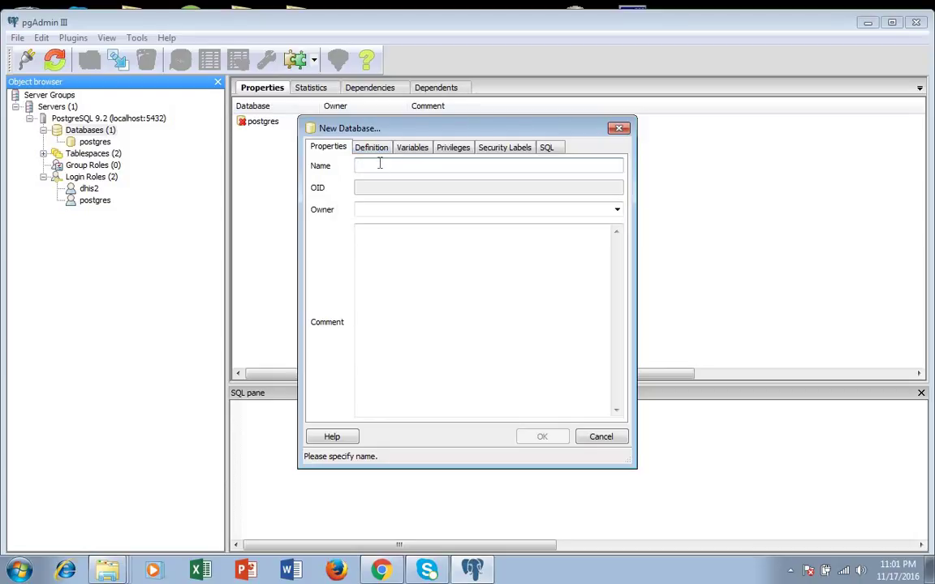
{"action": "type", "text": "dh"}
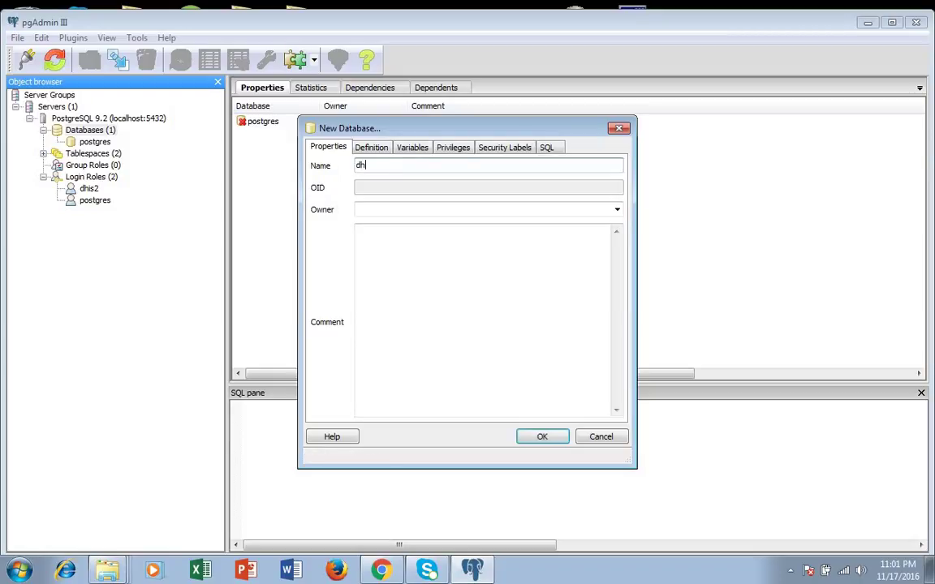
{"action": "type", "text": "is2"}
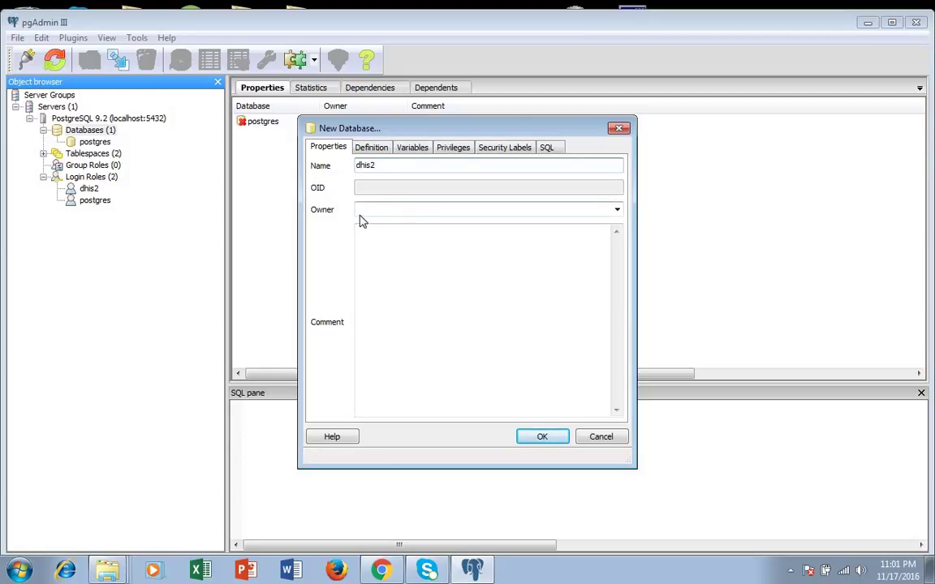
{"action": "left_click", "coordinate": [617, 210]}
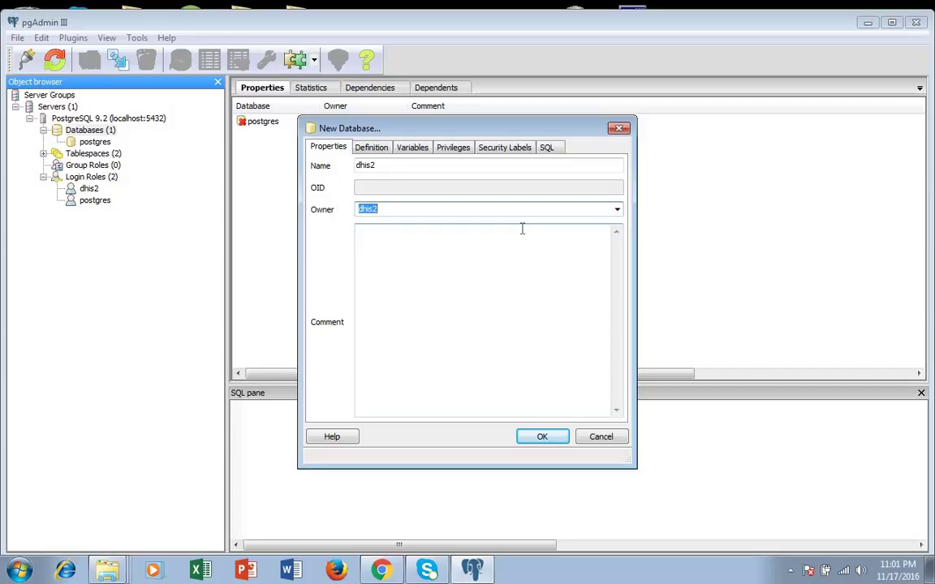
Step: Review the generated CREATE DATABASE SQL with UTF8 encoding, then create the database
{"action": "left_click", "coordinate": [371, 153]}
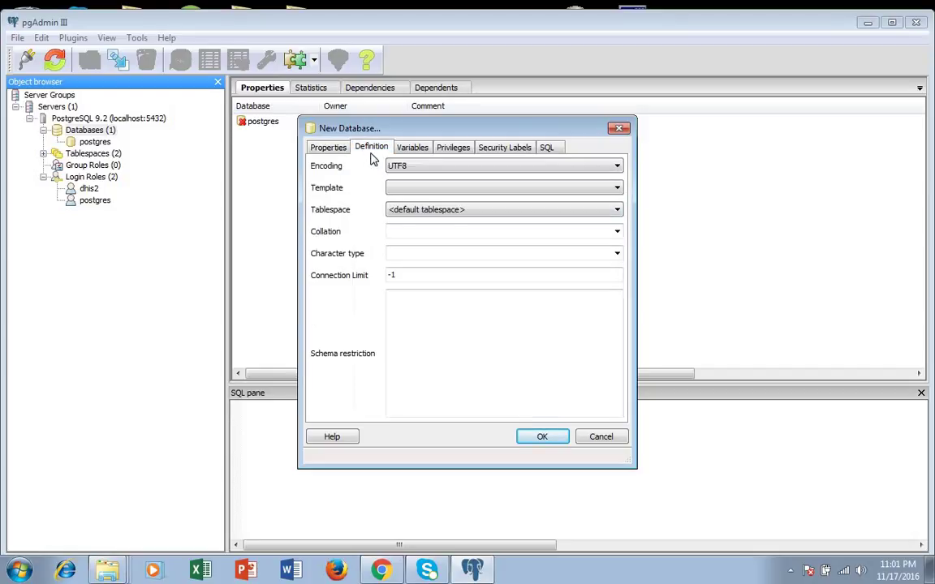
{"action": "left_click", "coordinate": [318, 144]}
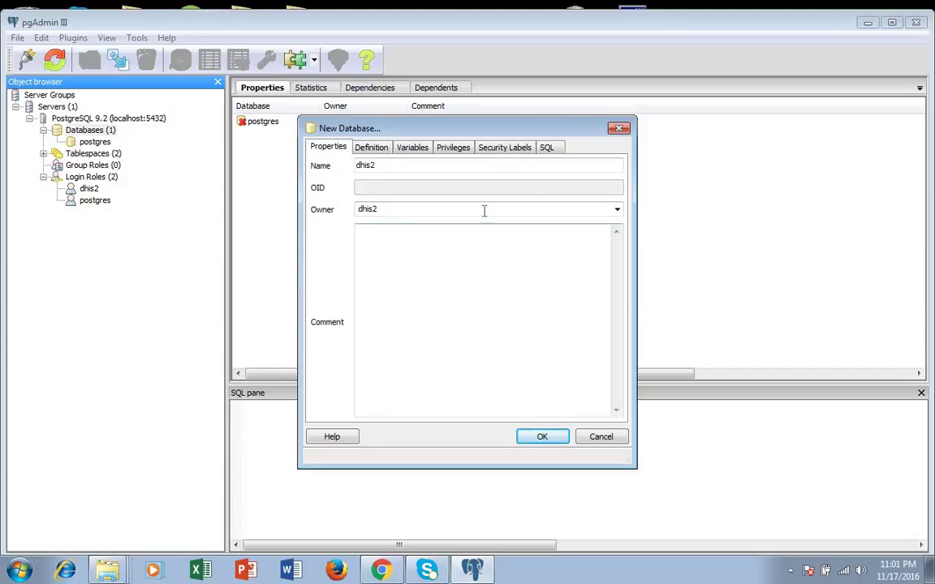
{"action": "left_click", "coordinate": [546, 148]}
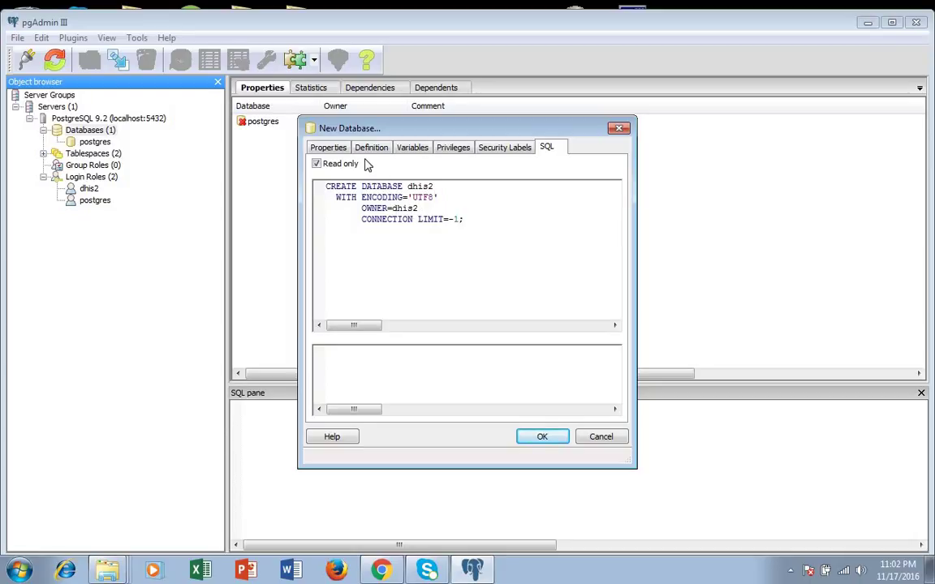
{"action": "left_click", "coordinate": [323, 147]}
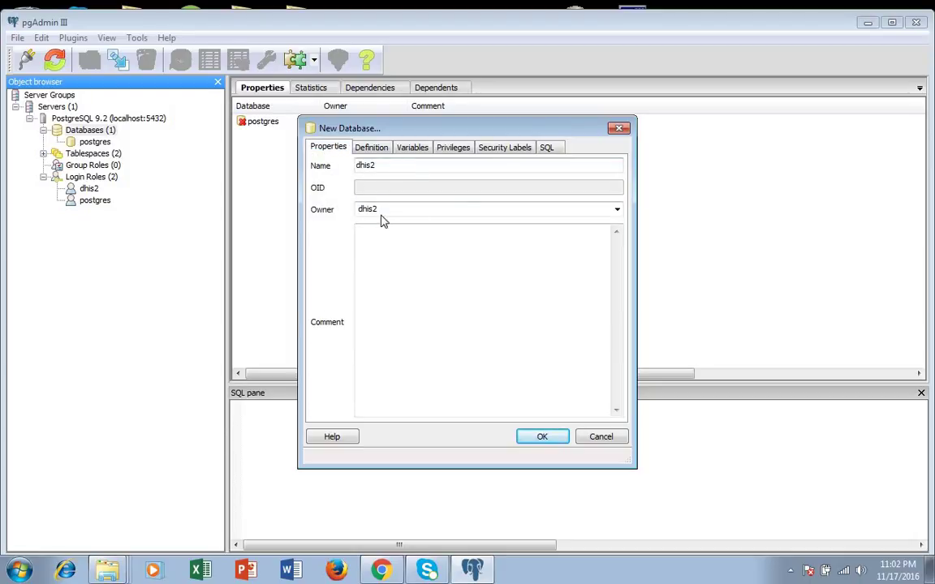
{"action": "left_click", "coordinate": [541, 439]}
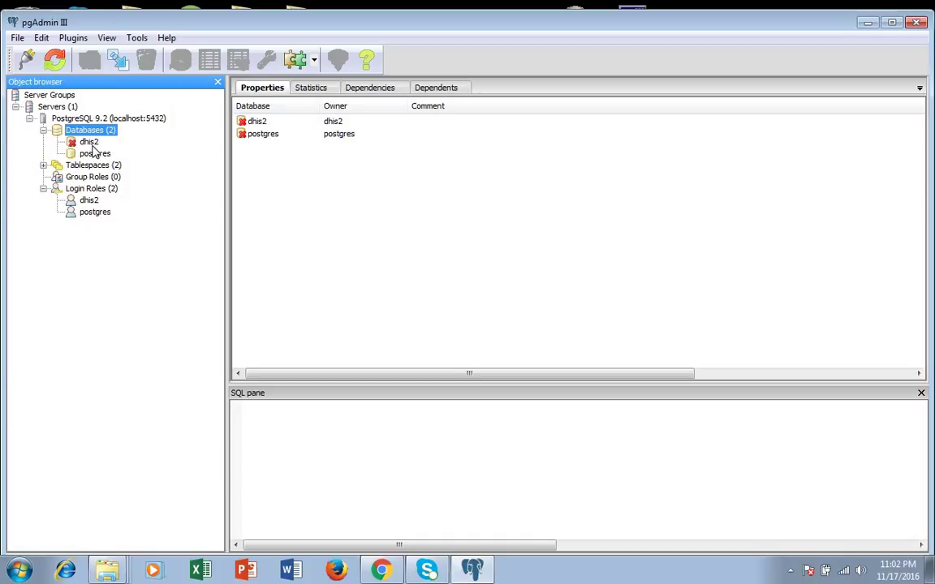
Step: Select the dhis2 database in the Object browser to confirm its owner is dhis2
{"action": "left_click", "coordinate": [93, 148]}
Step: Close pgAdmin III and launch jdk-8u92-windows-x64 from the JDK Installer's 64bit folder
{"action": "left_click", "coordinate": [917, 24]}
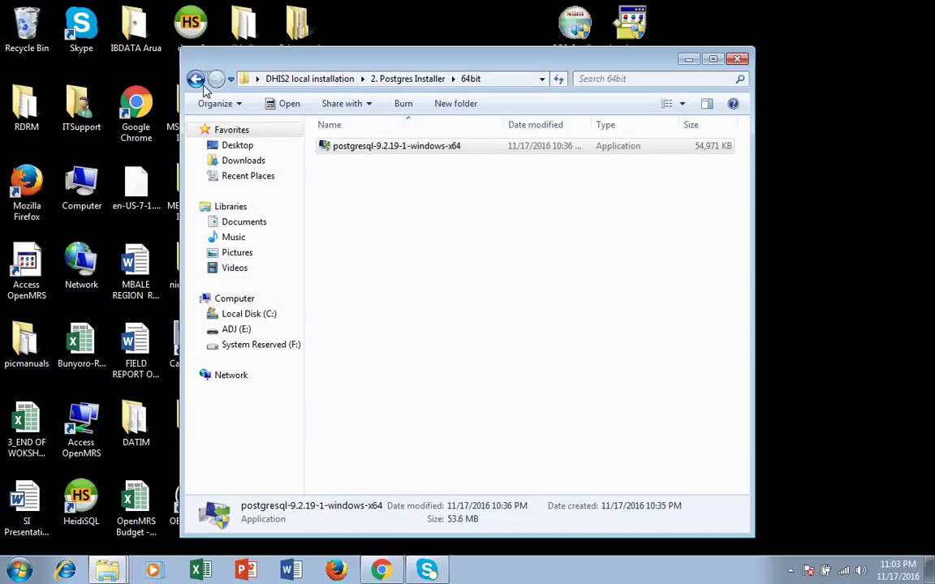
{"action": "left_click", "coordinate": [195, 79]}
{"action": "left_click", "coordinate": [197, 81]}
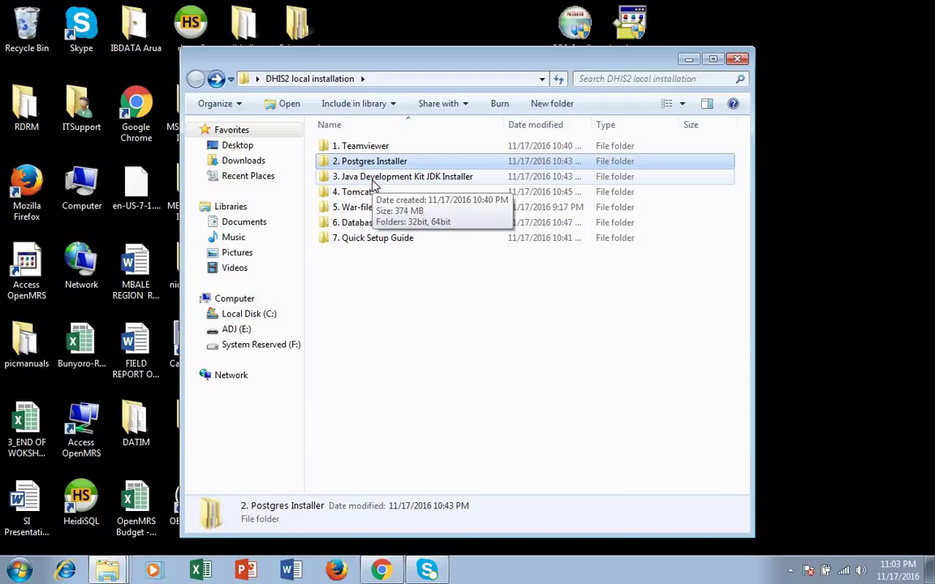
{"action": "double_click", "coordinate": [374, 183]}
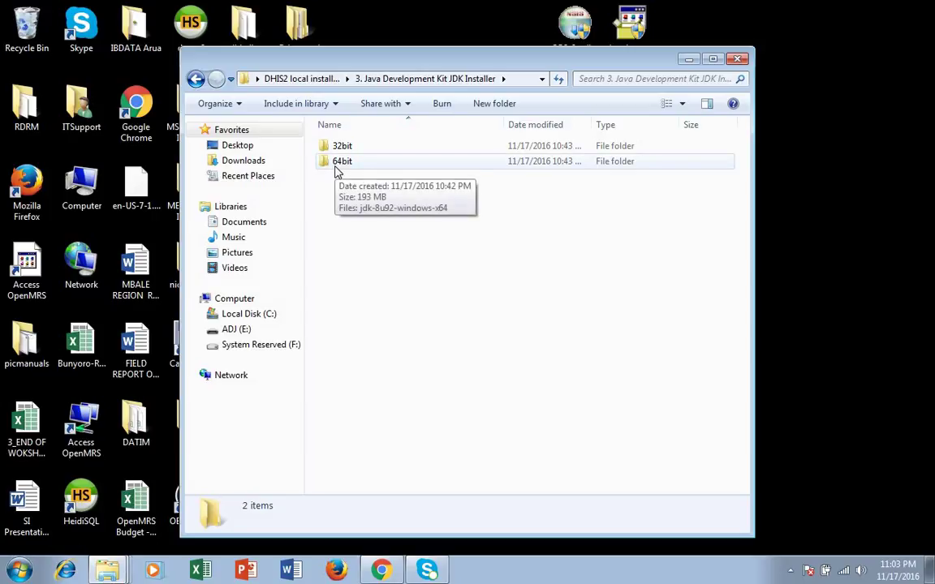
{"action": "double_click", "coordinate": [338, 167]}
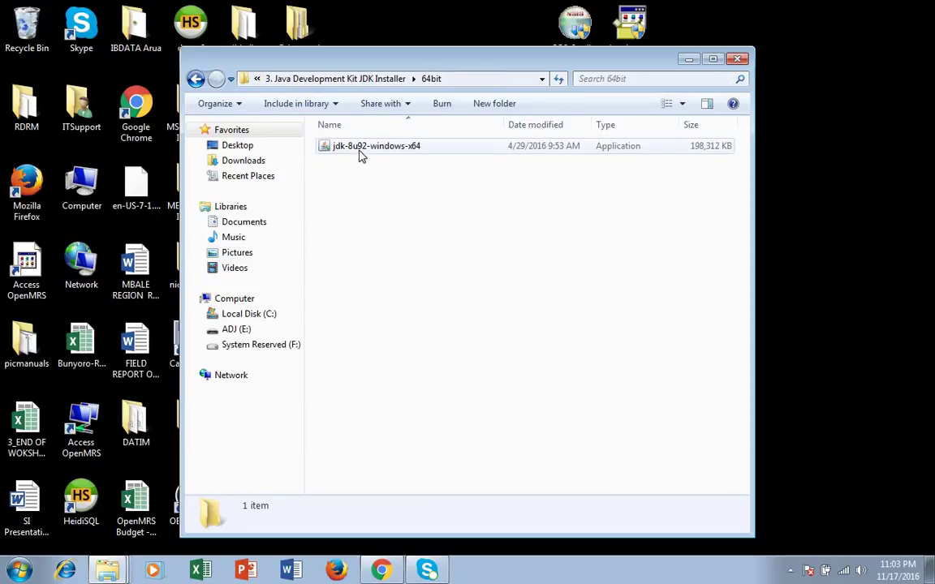
{"action": "double_click", "coordinate": [362, 153]}
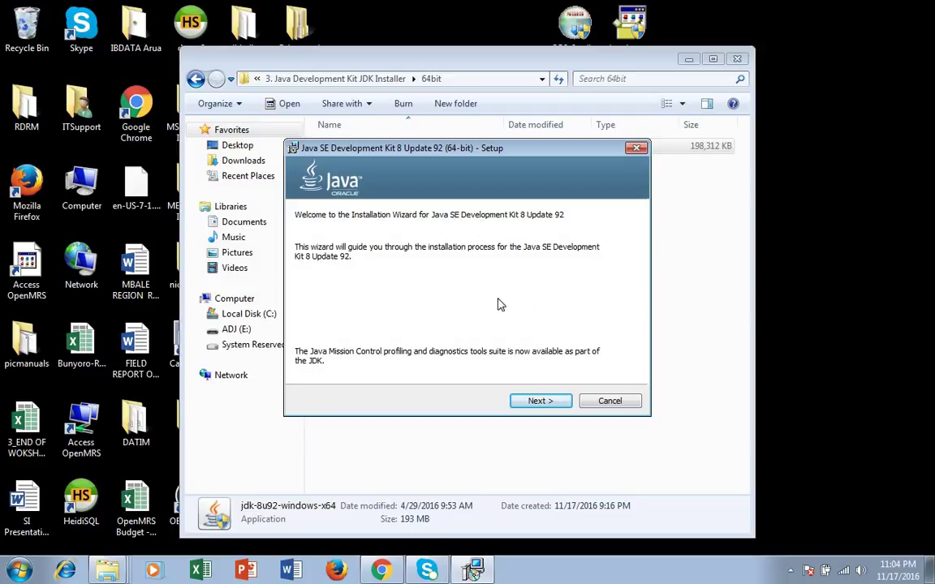
Step: Keep the default JDK 8 features, including Development Tools, and begin installing to C:\Program Files\Java\jdk1.8.0_92\
{"action": "left_click", "coordinate": [551, 403]}
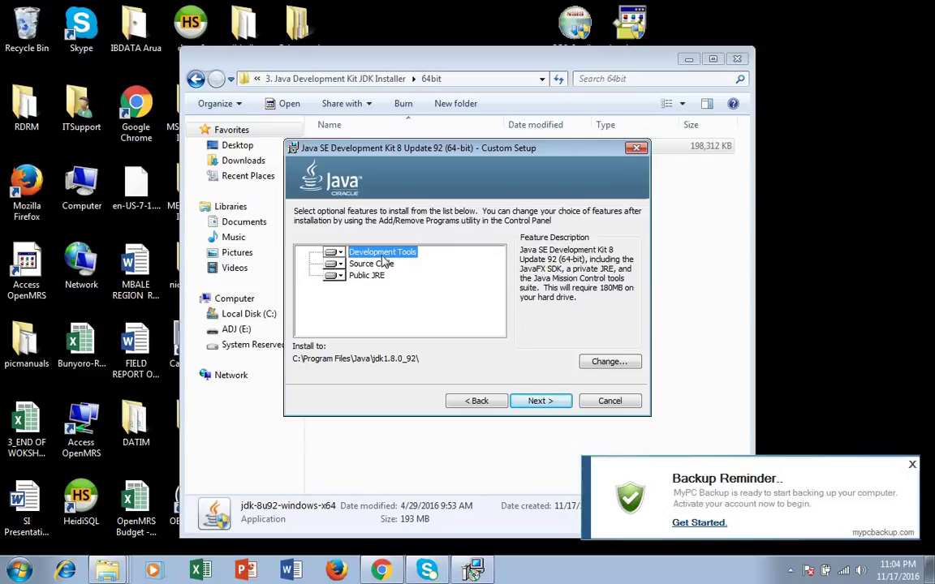
{"action": "left_click", "coordinate": [340, 253]}
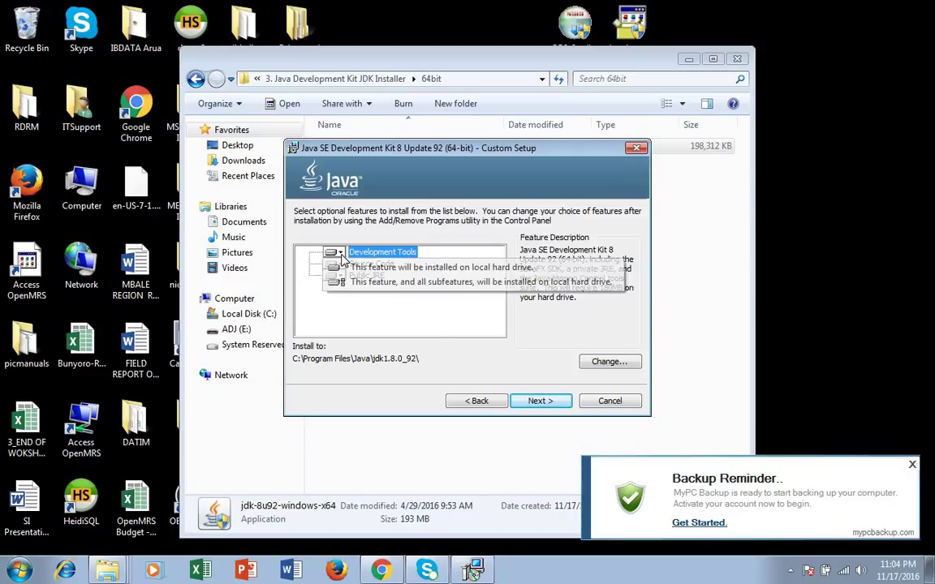
{"action": "left_click", "coordinate": [344, 256]}
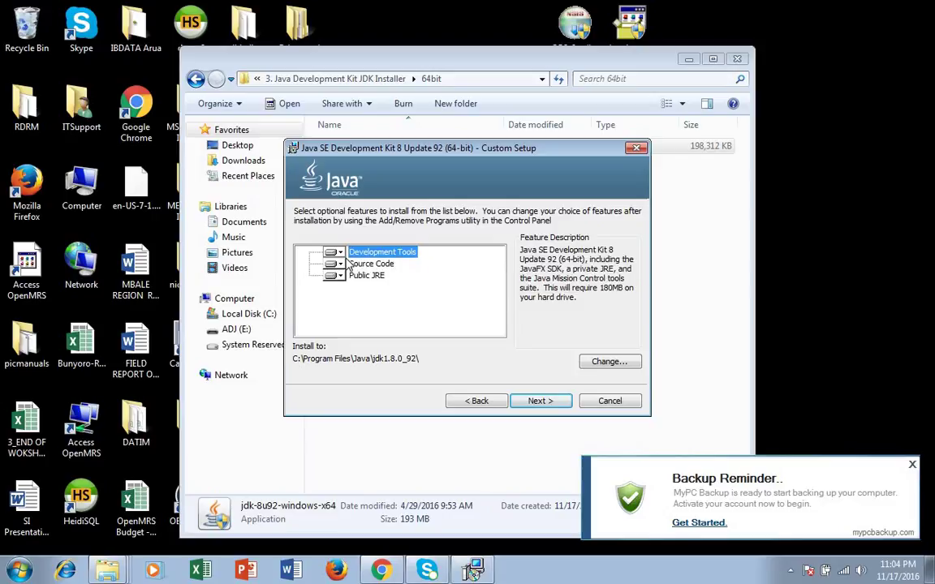
{"action": "left_click", "coordinate": [534, 408]}
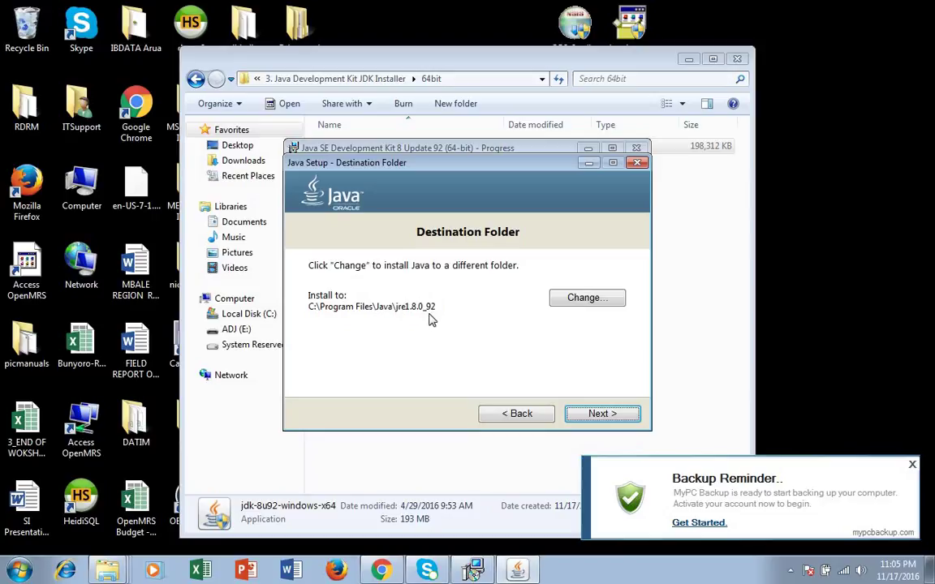
Step: Install the JRE to C:\Program Files\Java\jre1.8.0_92, dismiss the backup reminder, and close the finished installer
{"action": "left_click", "coordinate": [599, 414]}
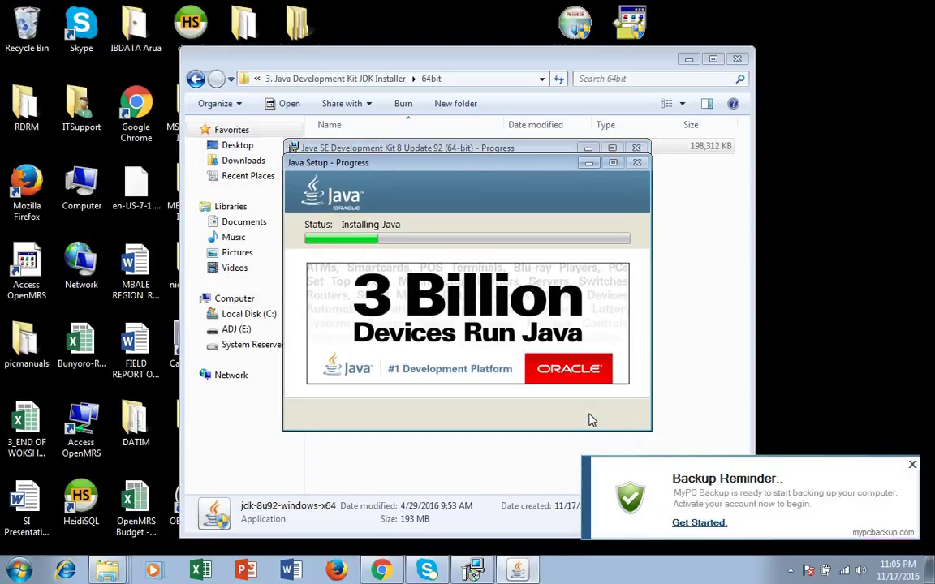
{"action": "left_click", "coordinate": [912, 465]}
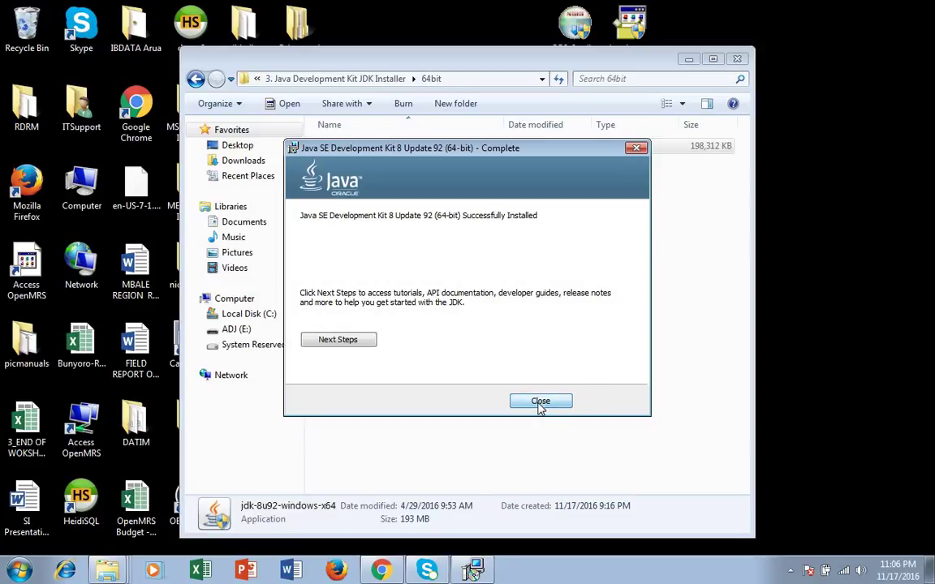
{"action": "left_click", "coordinate": [540, 404]}
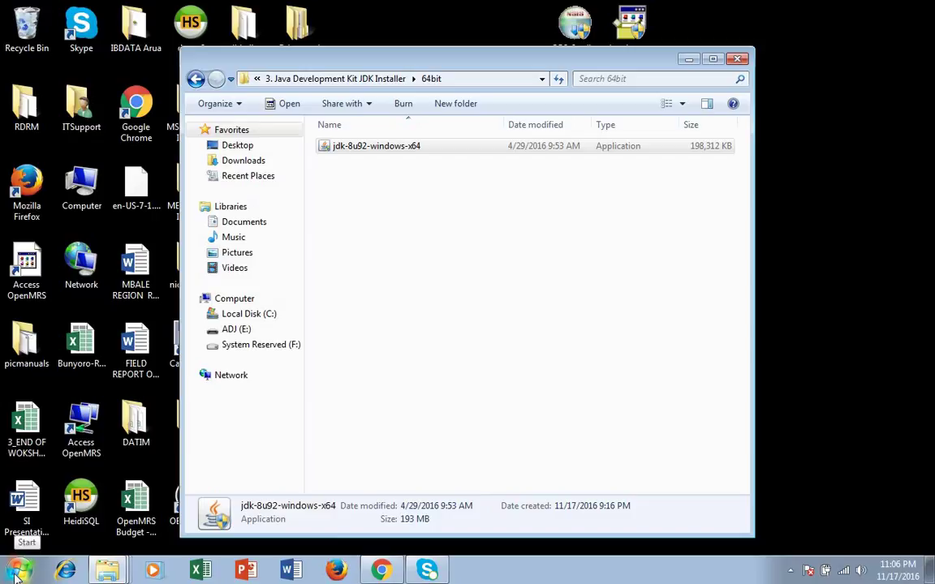
Step: Browse to C:\Program Files\Java and confirm the jdk1.8.0_92 folder is there
{"action": "left_click", "coordinate": [16, 573]}
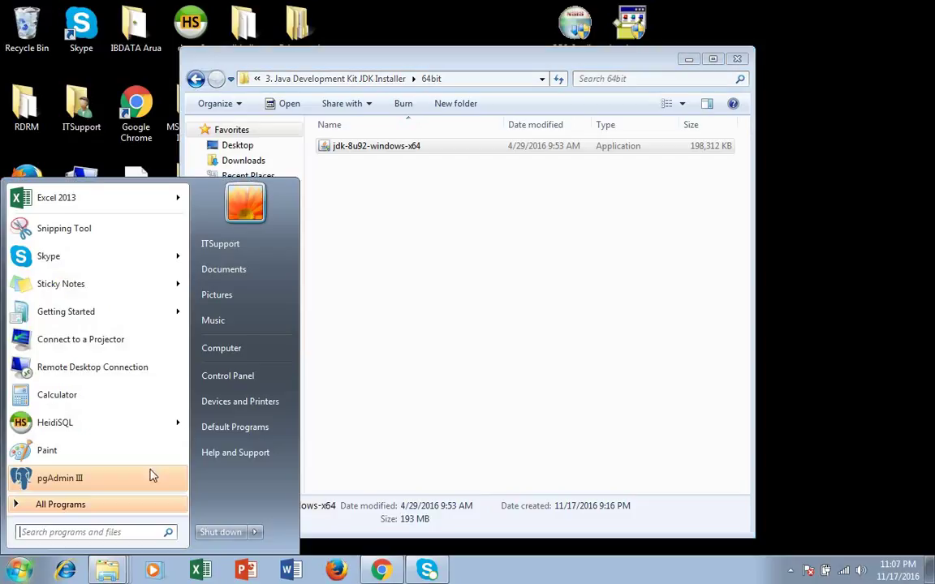
{"action": "left_click", "coordinate": [226, 357]}
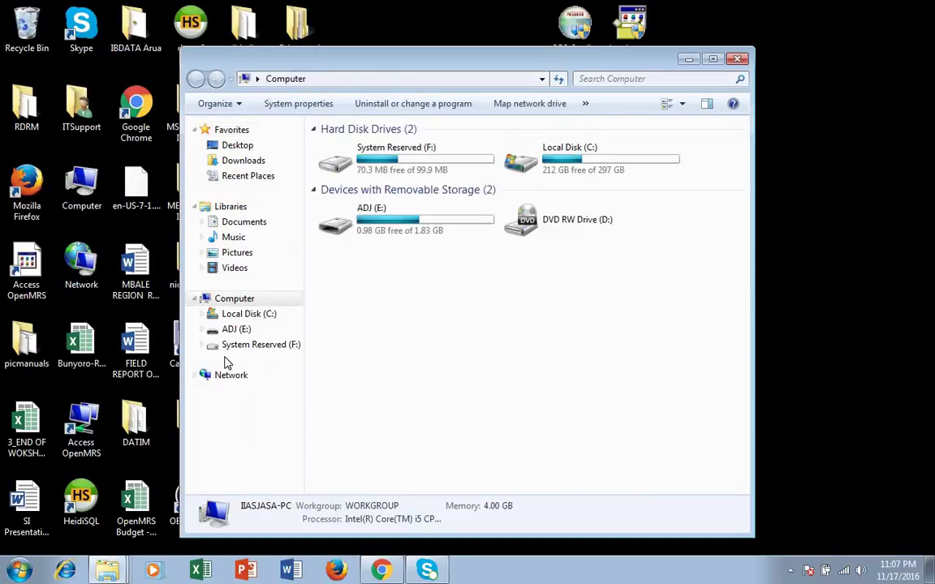
{"action": "double_click", "coordinate": [572, 173]}
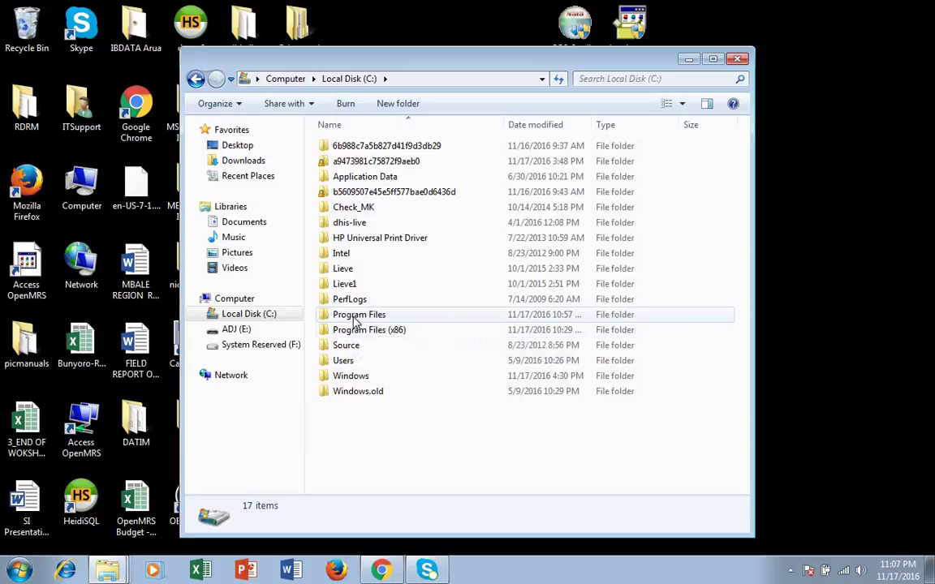
{"action": "double_click", "coordinate": [353, 317]}
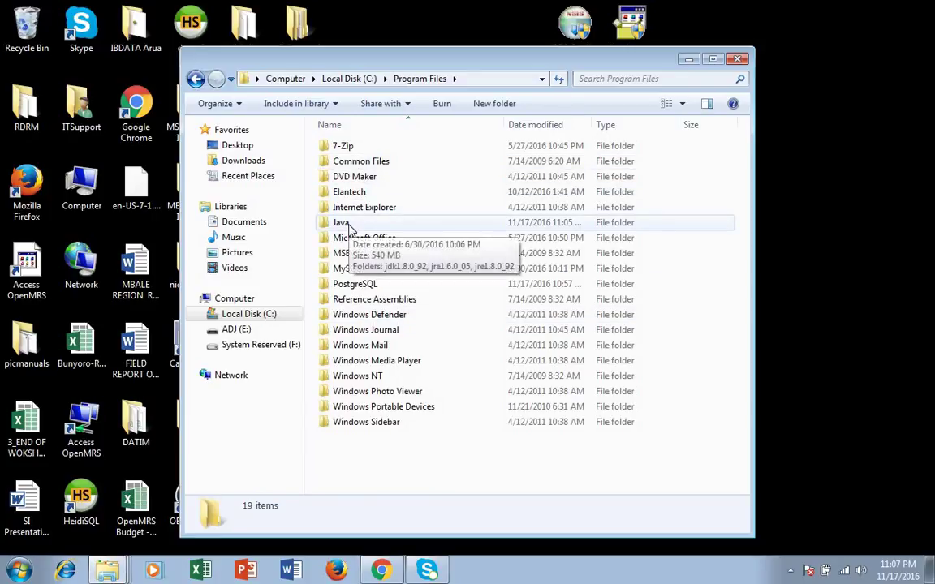
{"action": "double_click", "coordinate": [348, 224]}
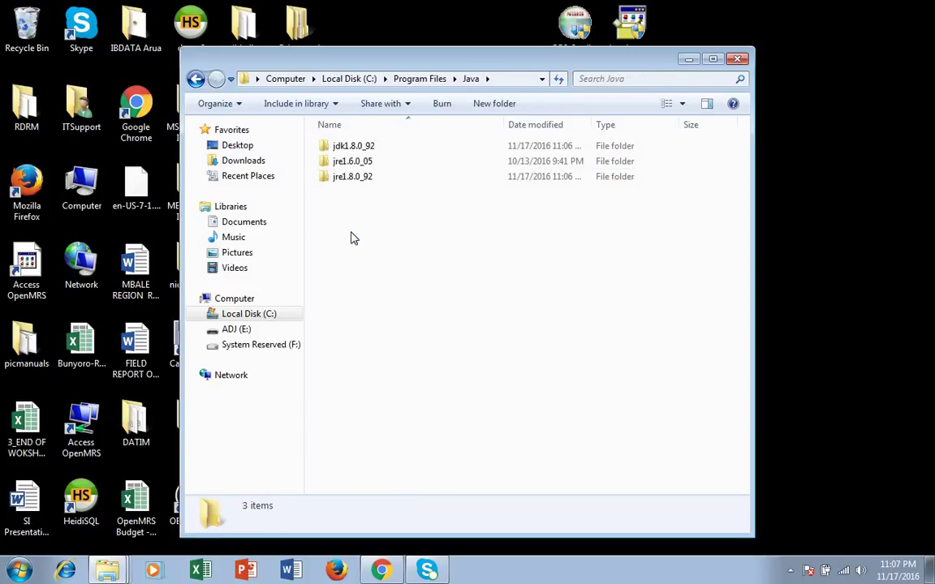
{"action": "double_click", "coordinate": [357, 176]}
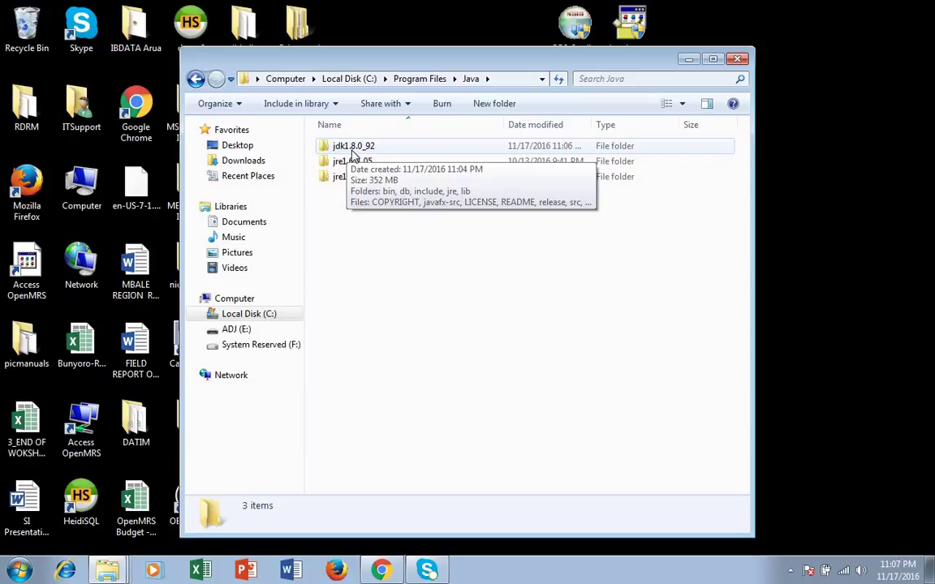
{"action": "double_click", "coordinate": [357, 146]}
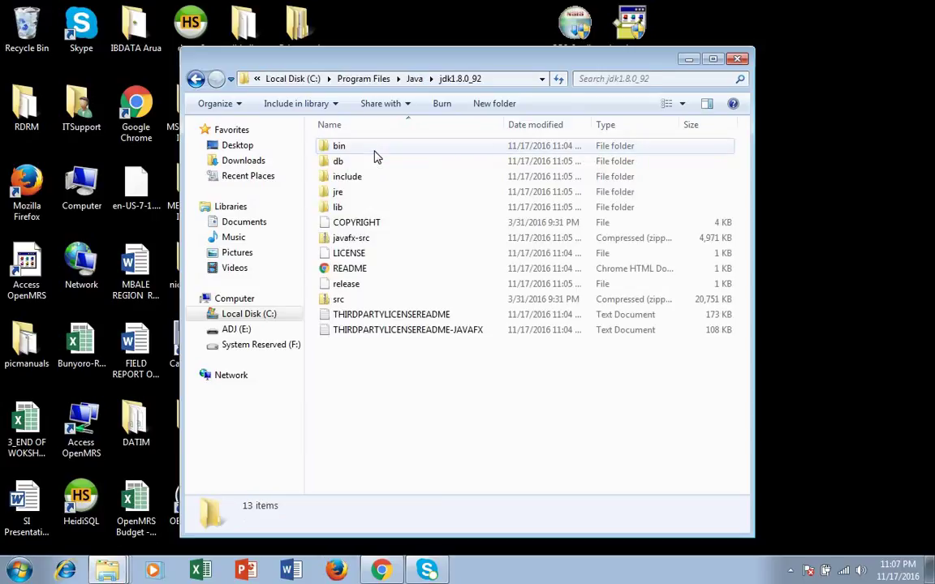
Step: Go back to the Java folder, close that window, and minimize the other Explorer window
{"action": "left_click", "coordinate": [198, 81]}
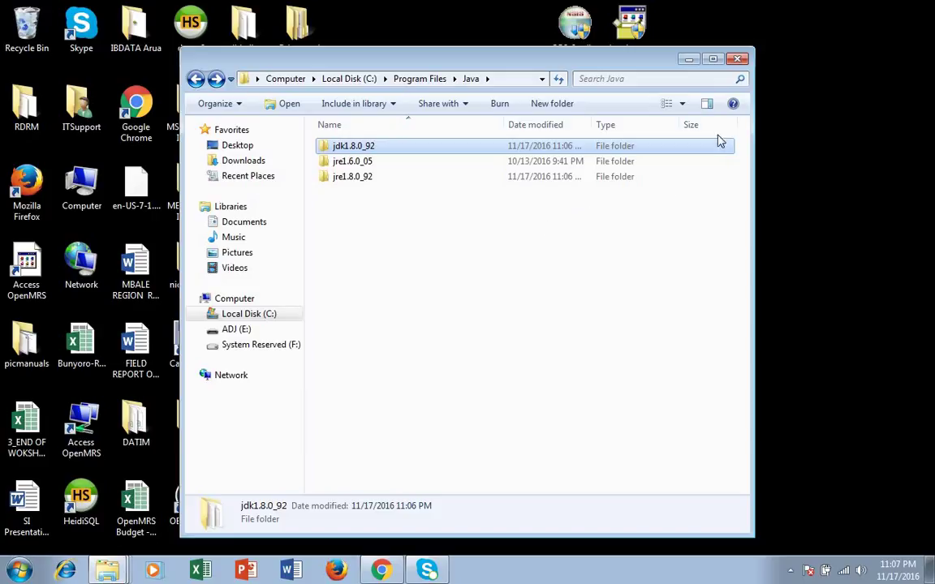
{"action": "left_click", "coordinate": [737, 59]}
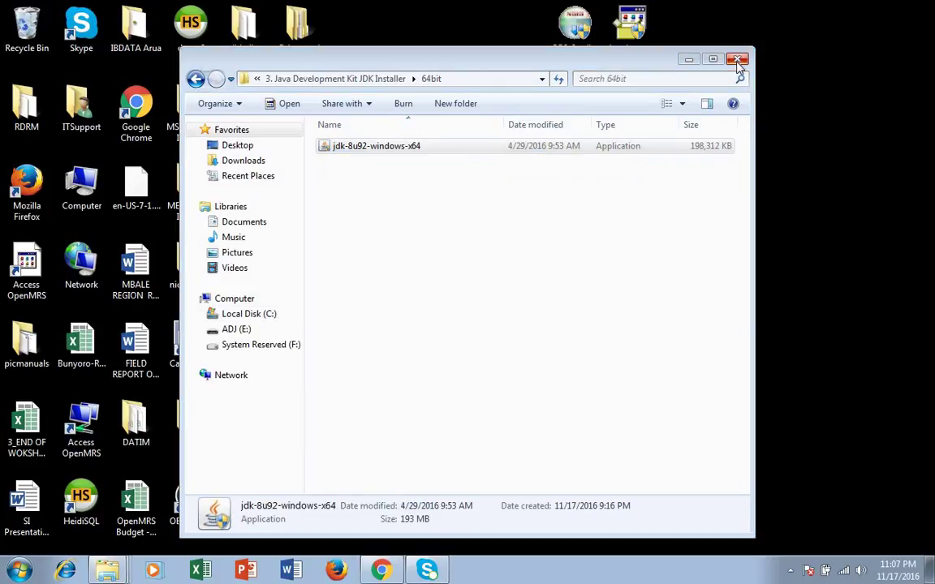
{"action": "left_click", "coordinate": [688, 60]}
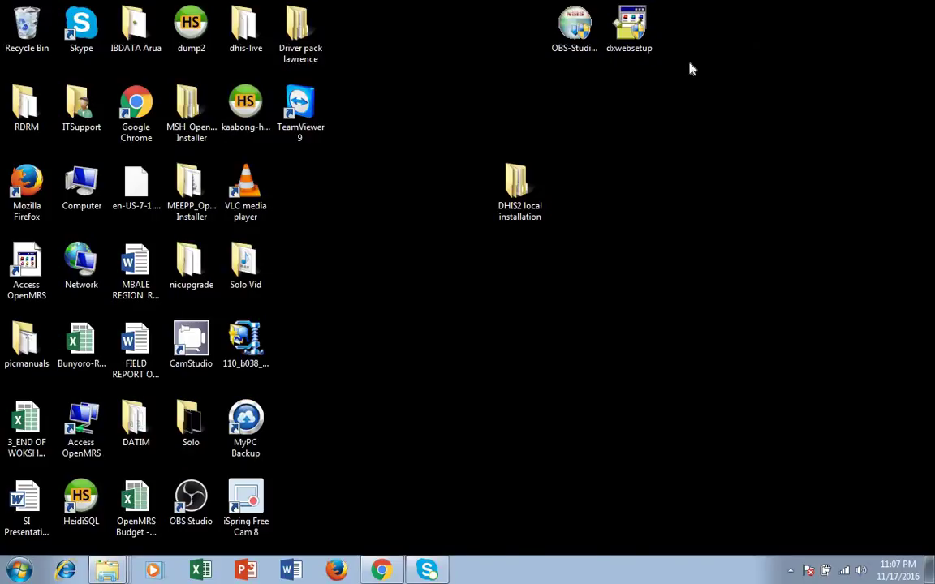
Step: Open the system JAVA_HOME variable from Computer Properties' Environment Variables; it reads jdk1.8.0_101
{"action": "left_click", "coordinate": [18, 570]}
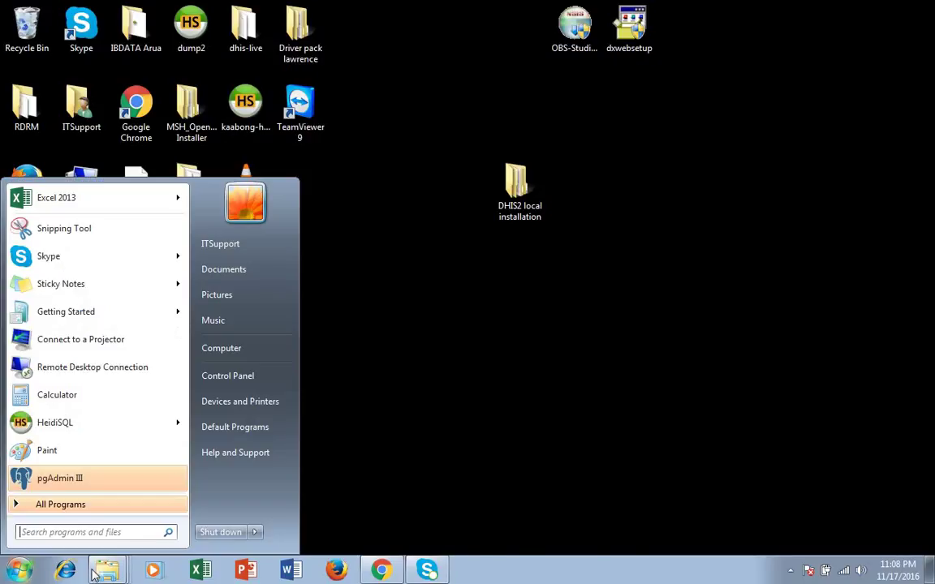
{"action": "right_click", "coordinate": [231, 352]}
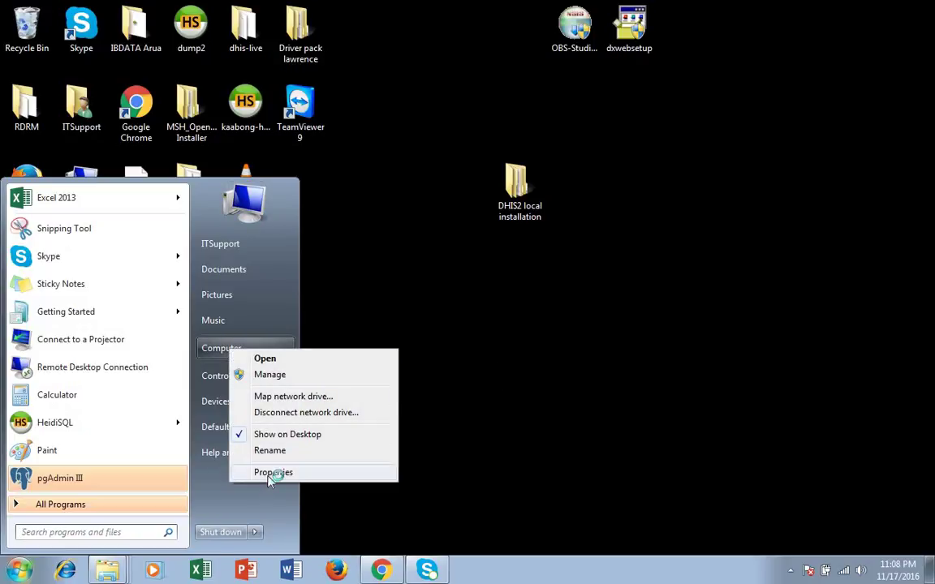
{"action": "left_click", "coordinate": [271, 473]}
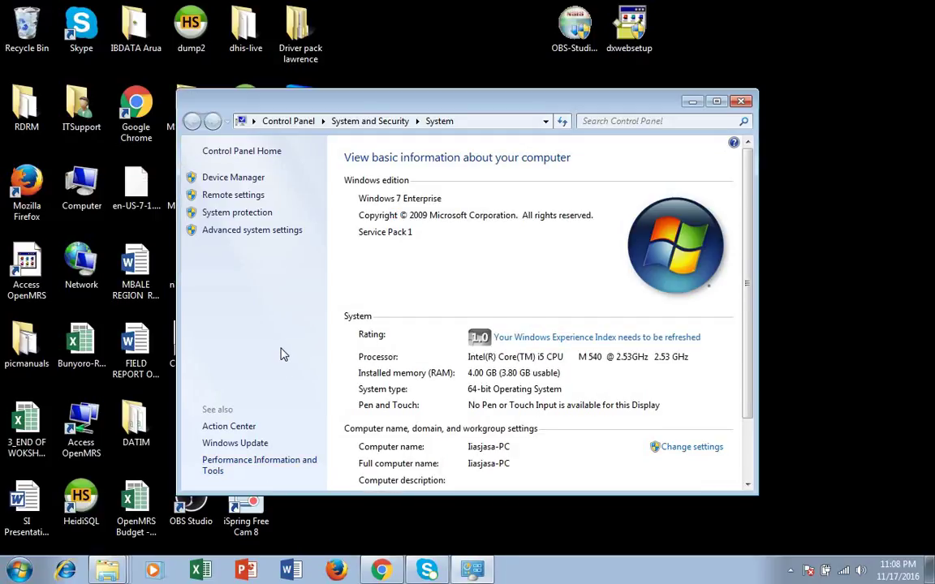
{"action": "left_click", "coordinate": [270, 231]}
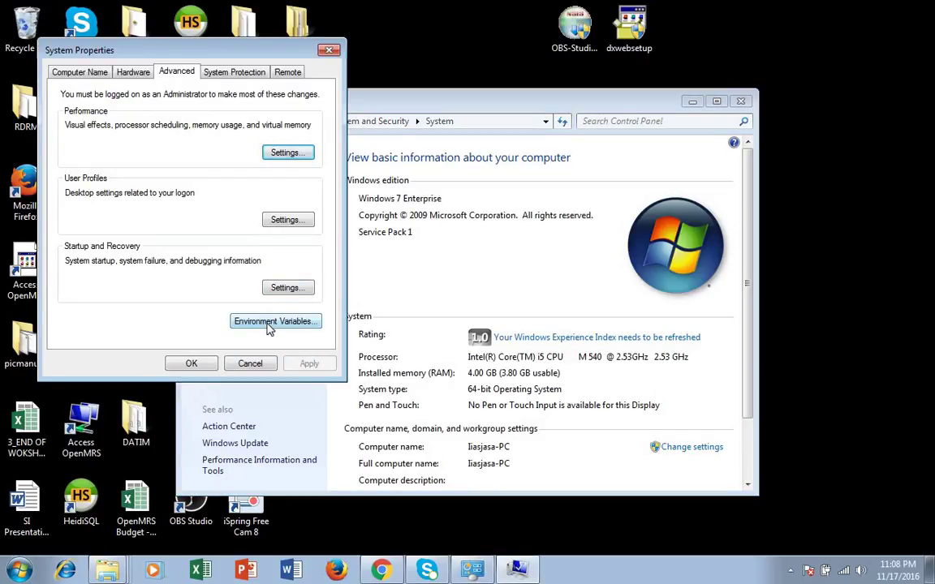
{"action": "left_click", "coordinate": [269, 322]}
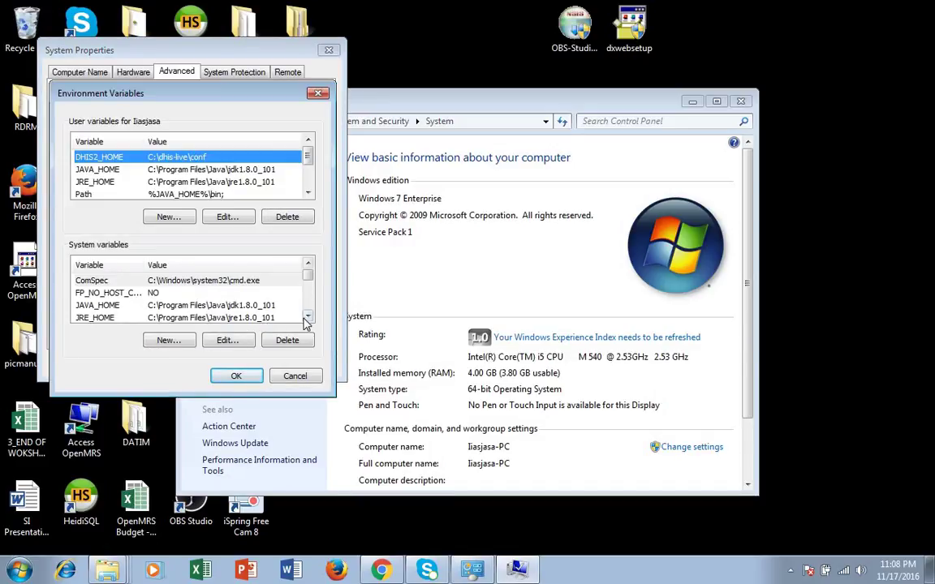
{"action": "left_click", "coordinate": [307, 316]}
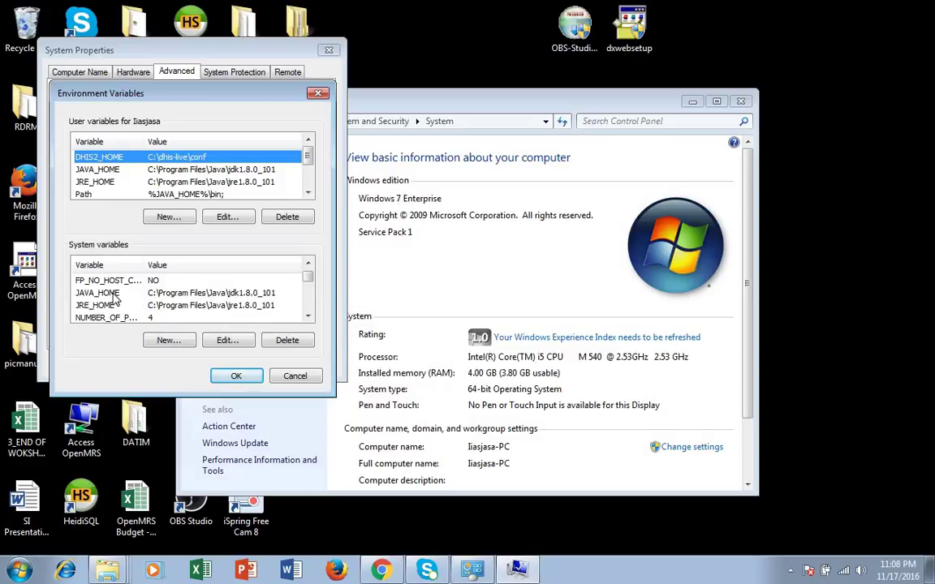
{"action": "left_click", "coordinate": [115, 295]}
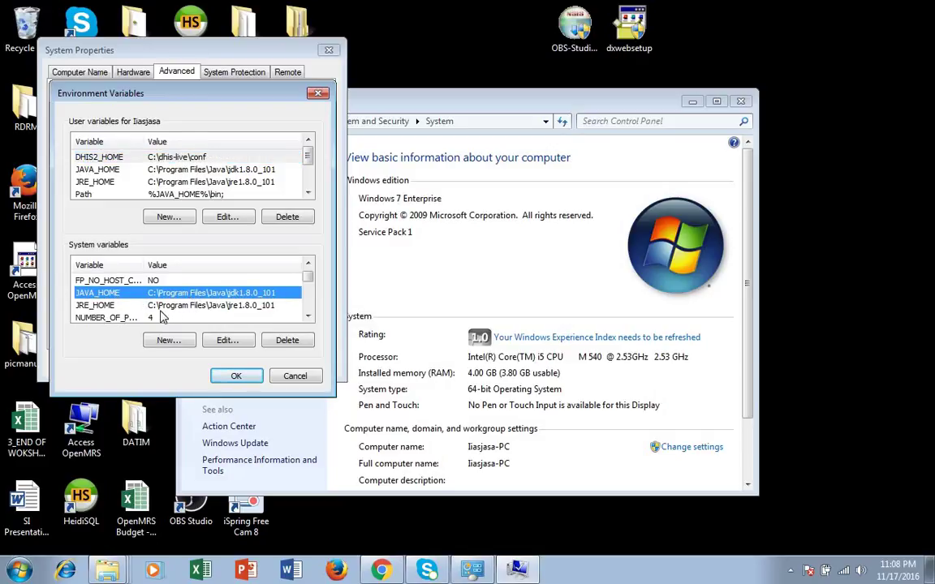
{"action": "double_click", "coordinate": [168, 293]}
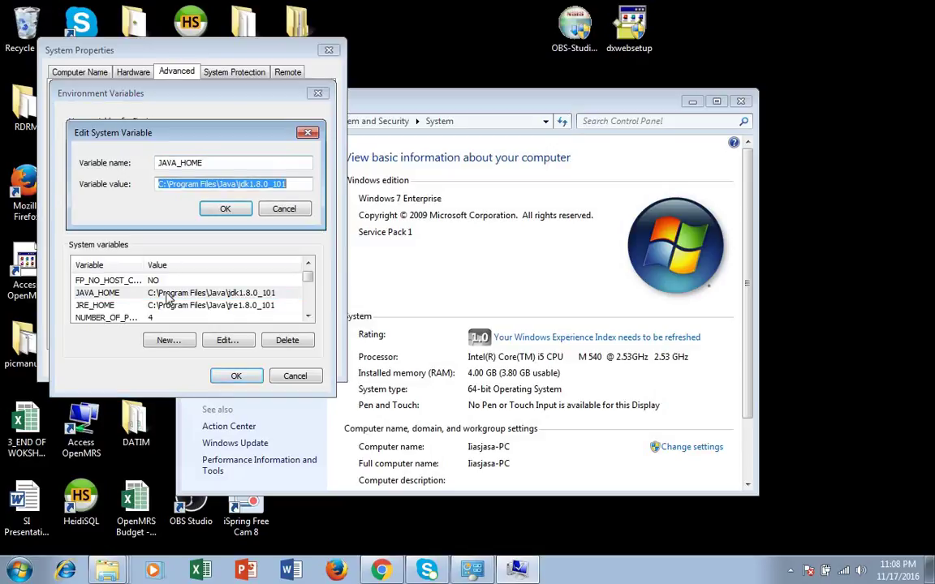
Step: Check the current JAVA_HOME value, then browse in Explorer to C:\Program Files\Java\jdk1.8.0_92
{"action": "left_click", "coordinate": [291, 187]}
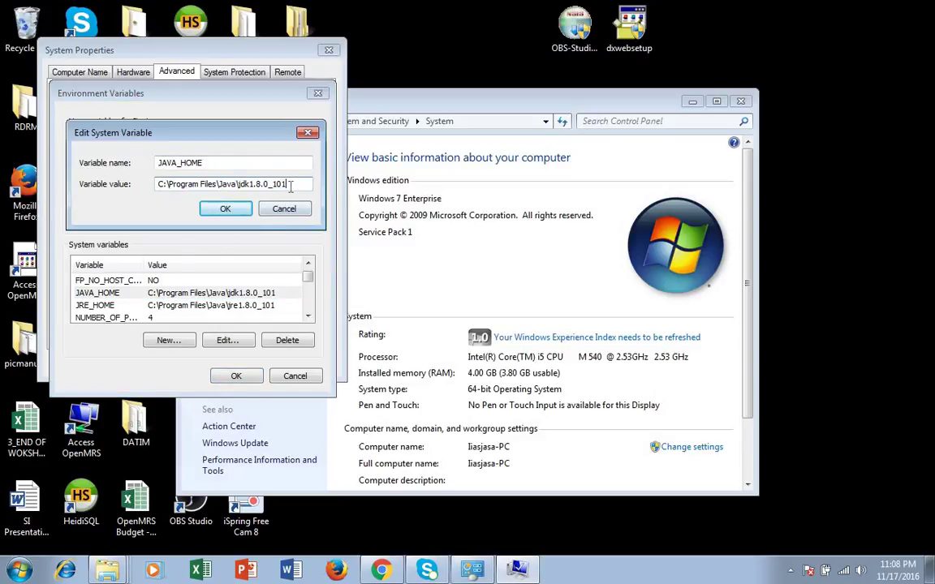
{"action": "left_click", "coordinate": [112, 573]}
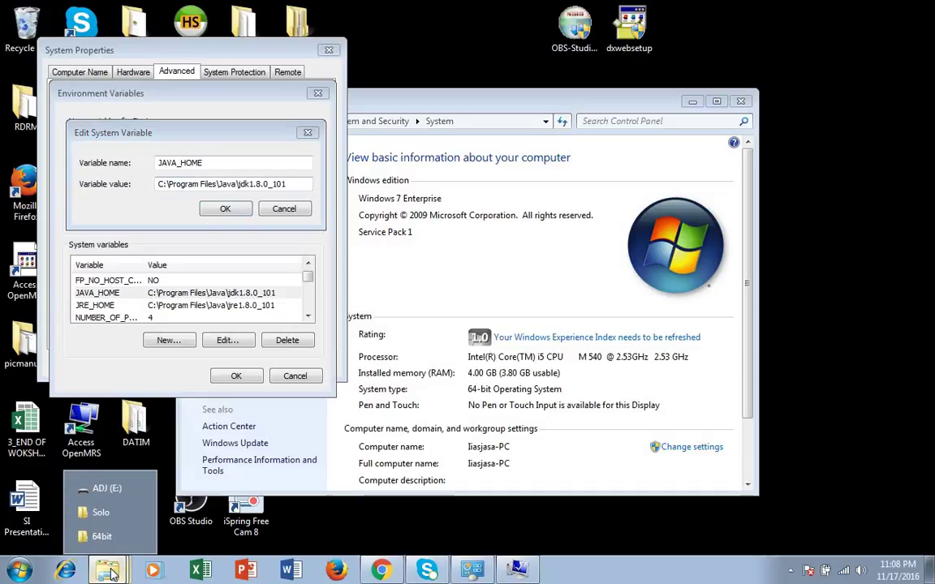
{"action": "left_click", "coordinate": [24, 572]}
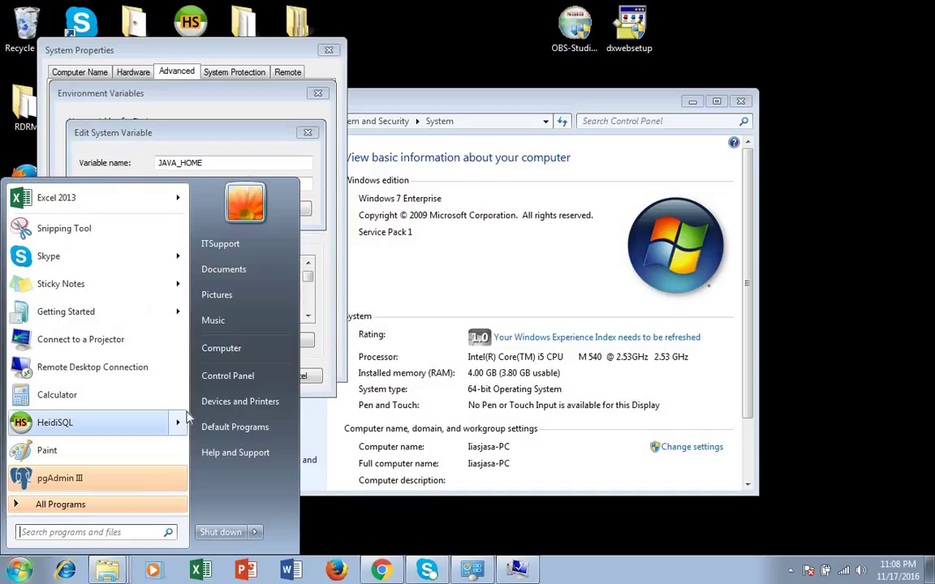
{"action": "left_click", "coordinate": [221, 348]}
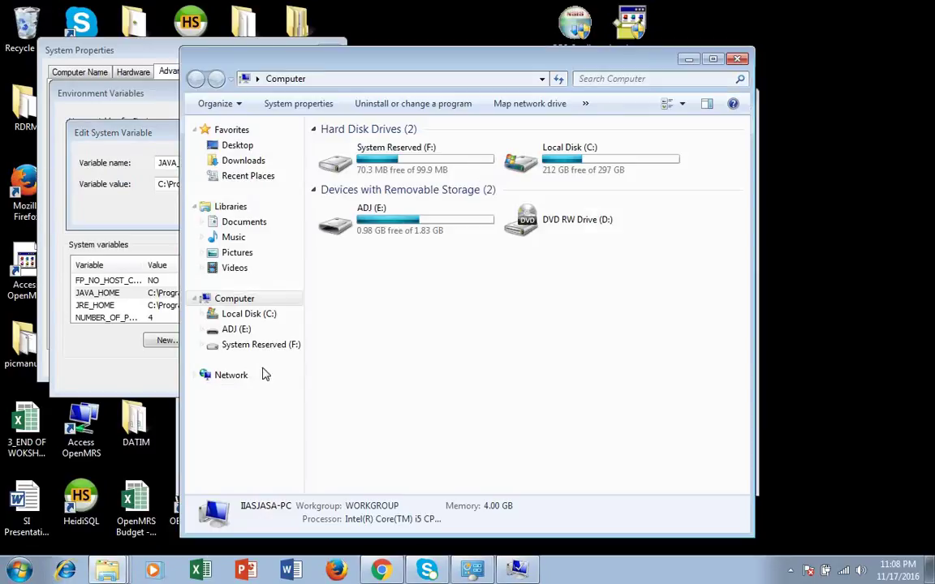
{"action": "double_click", "coordinate": [589, 161]}
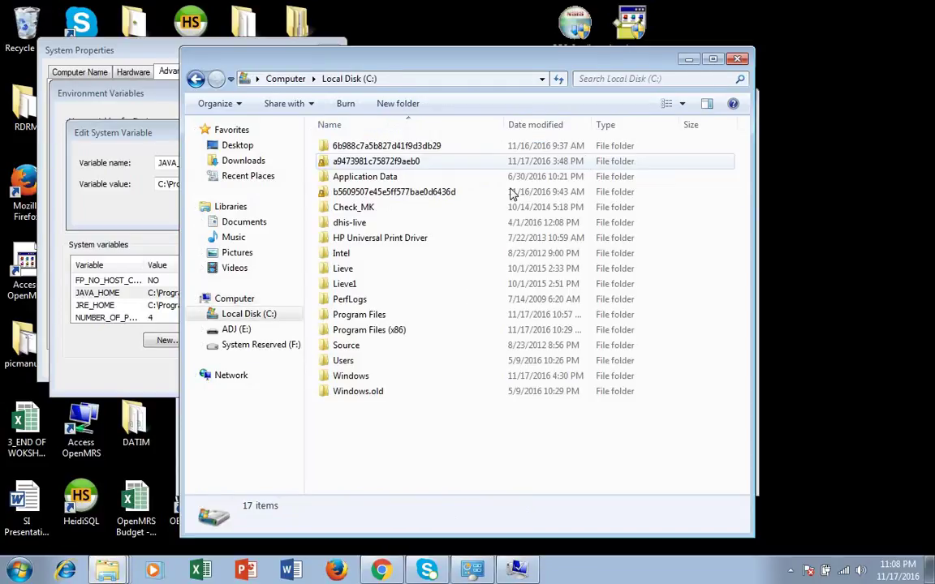
{"action": "double_click", "coordinate": [357, 314]}
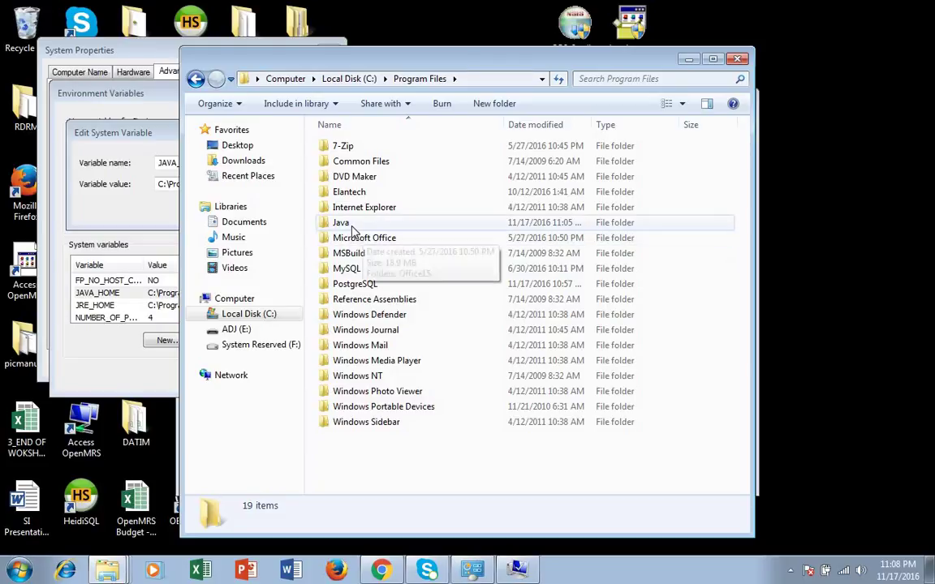
{"action": "double_click", "coordinate": [374, 222]}
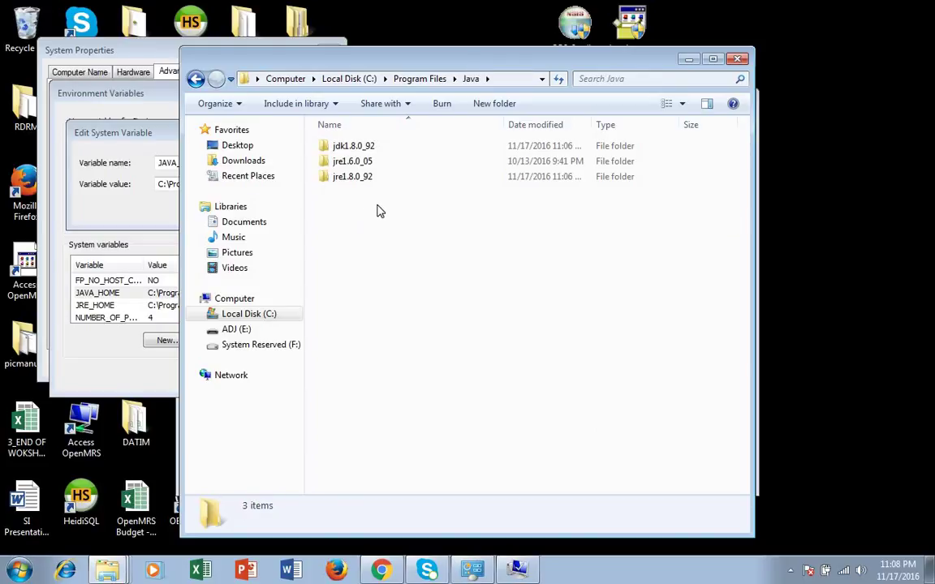
{"action": "double_click", "coordinate": [370, 148]}
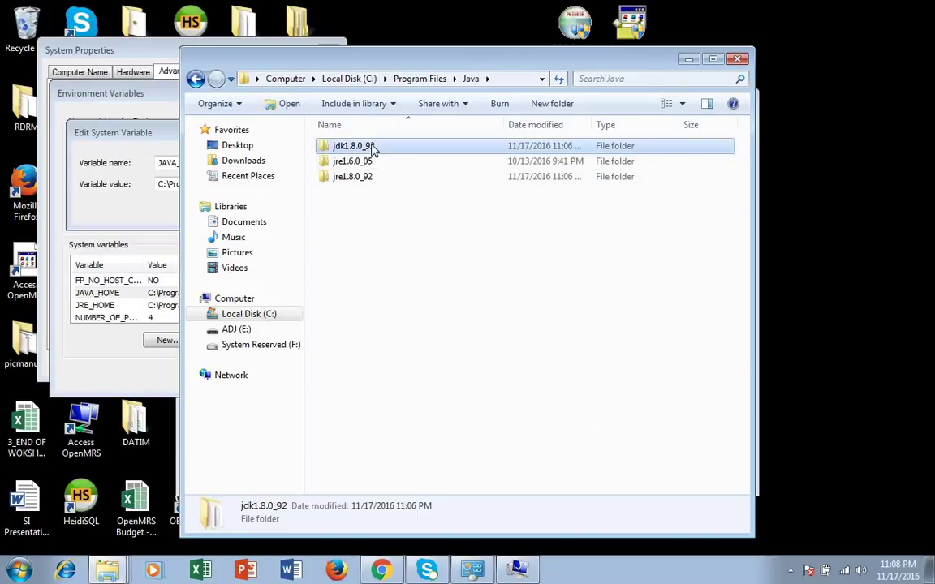
Step: Copy the path C:\Program Files\Java\jdk1.8.0_92 from the address bar and minimize Explorer
{"action": "left_click", "coordinate": [511, 79]}
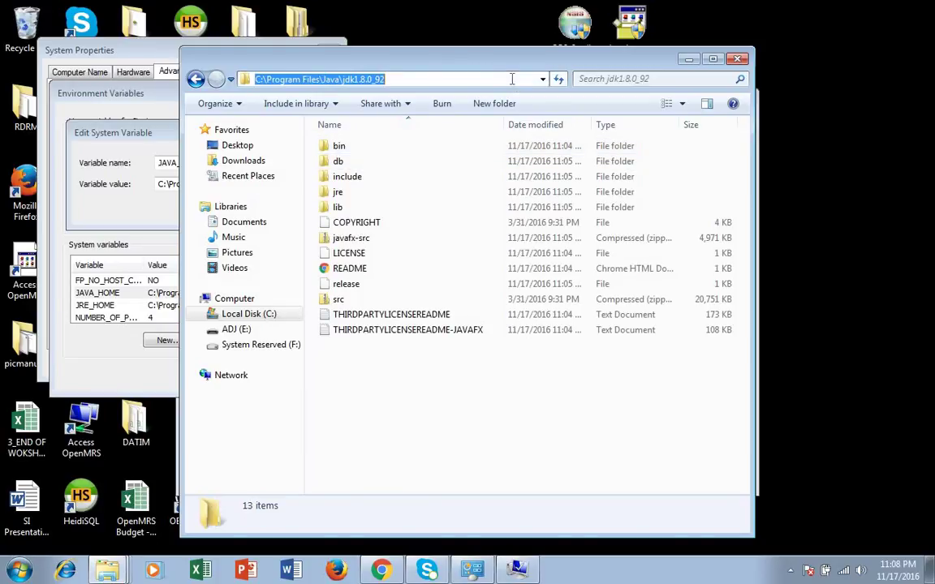
{"action": "right_click", "coordinate": [357, 76]}
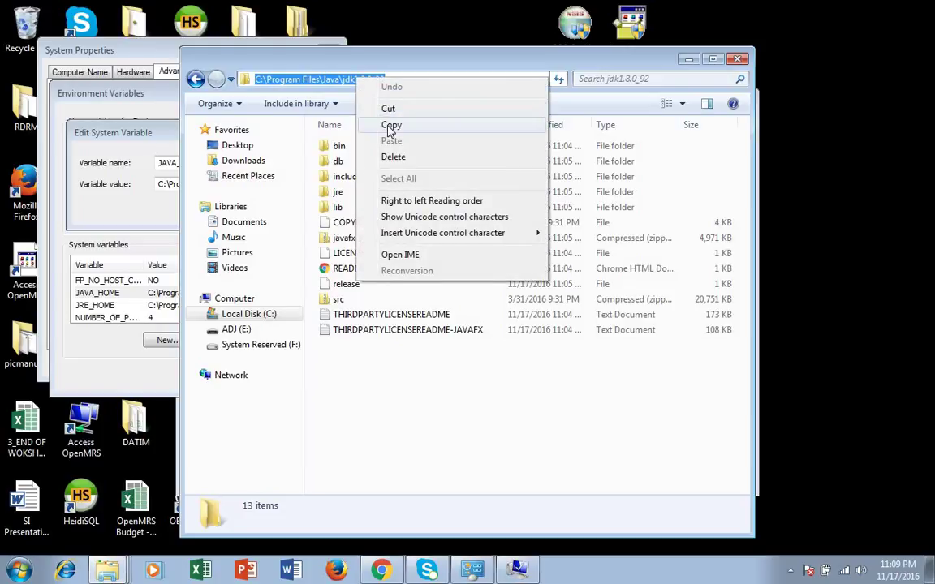
{"action": "left_click", "coordinate": [391, 125]}
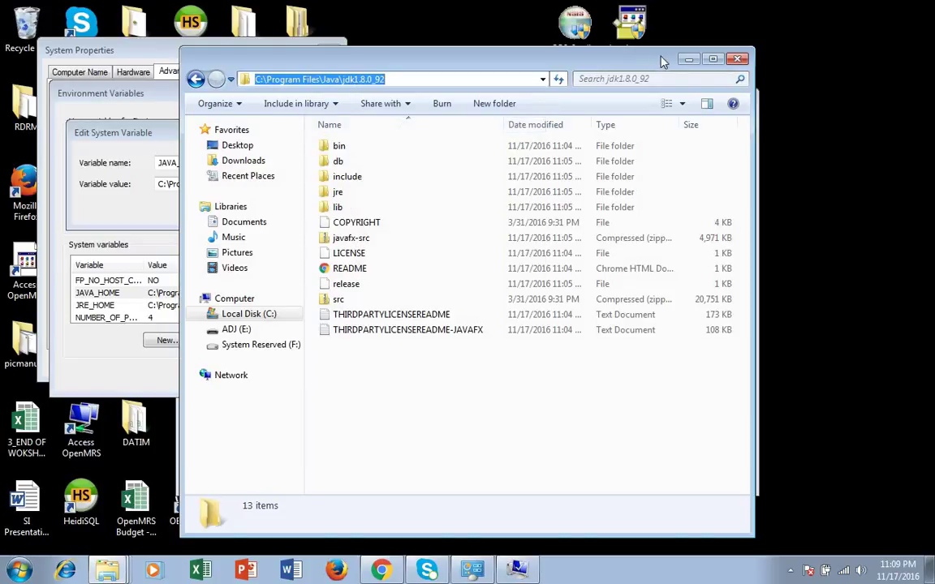
{"action": "left_click", "coordinate": [686, 61]}
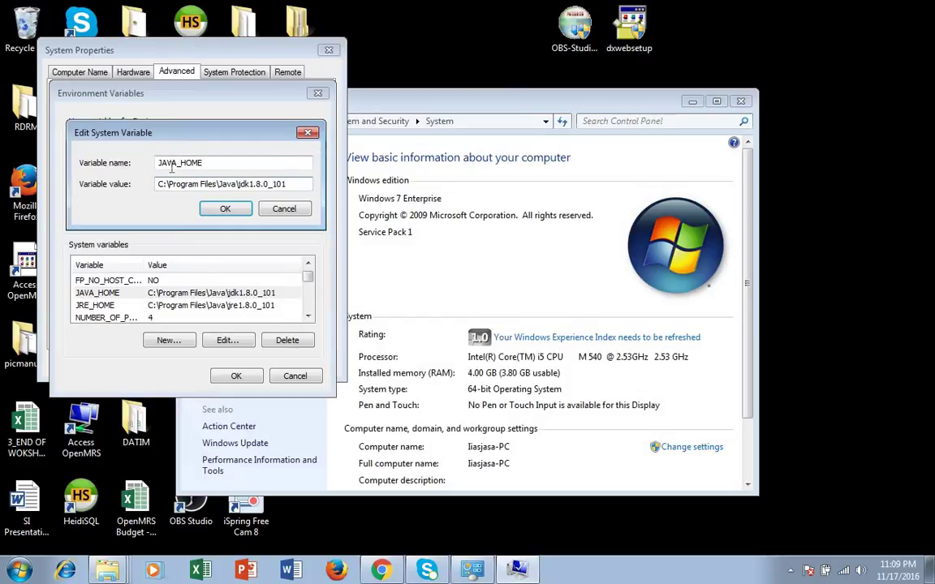
Step: Replace the JAVA_HOME value with the copied C:\Program Files\Java\jdk1.8.0_92 path and confirm both dialogs
{"action": "left_click_drag", "start_coordinate": [295, 185], "coordinate": [128, 187]}
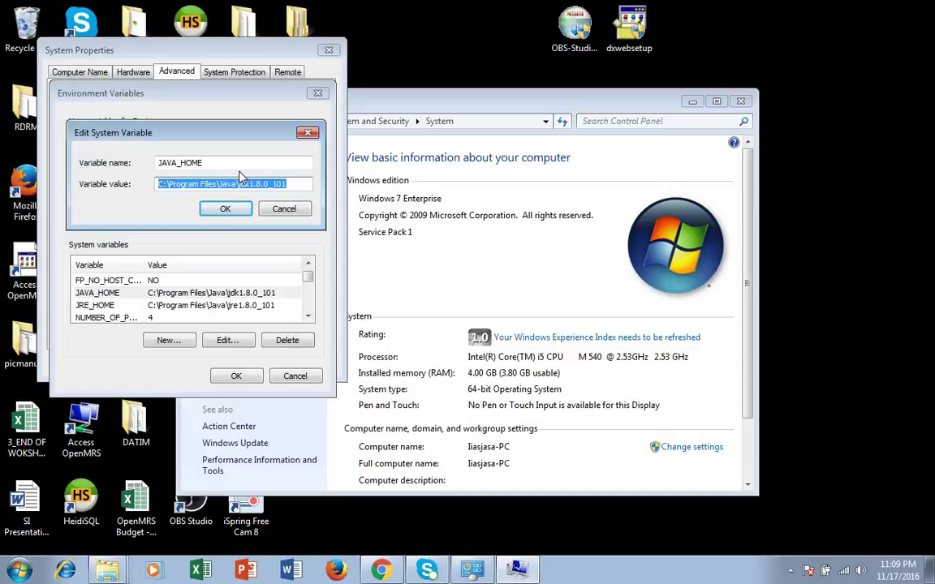
{"action": "key", "text": "ctrl+v"}
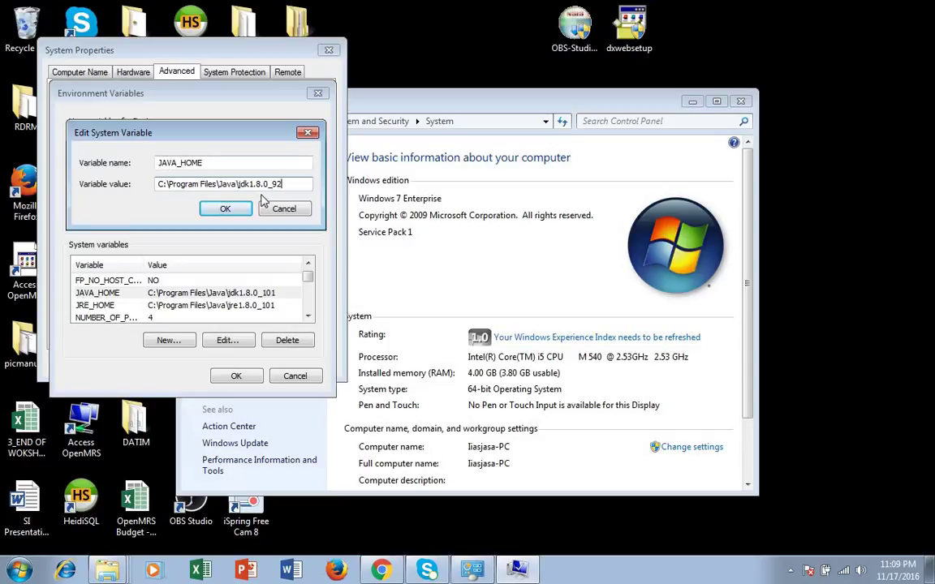
{"action": "left_click", "coordinate": [231, 210]}
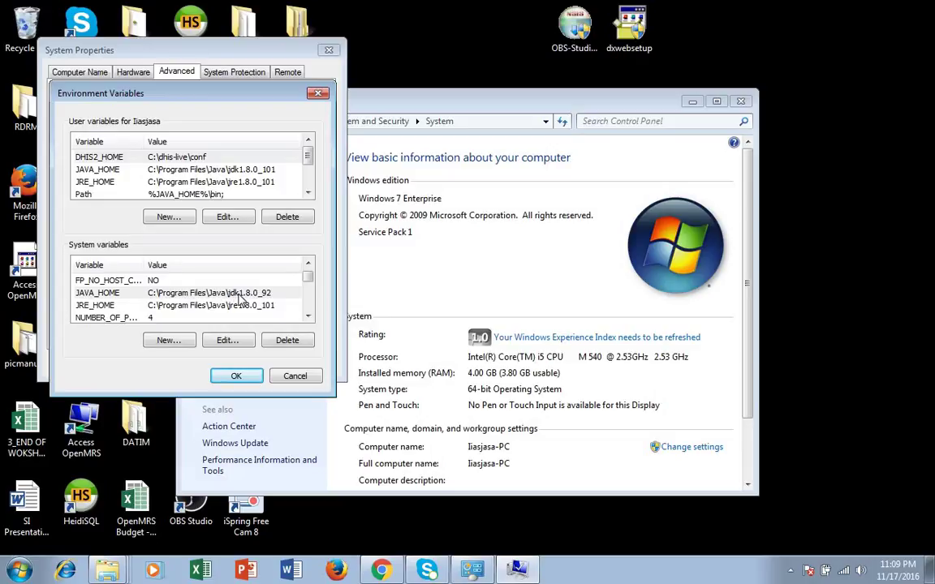
{"action": "left_click", "coordinate": [230, 379]}
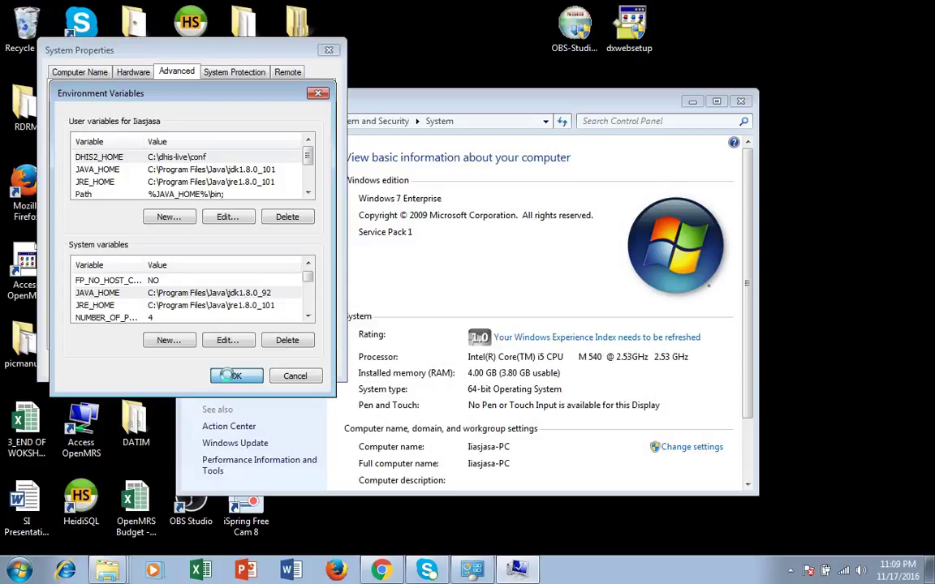